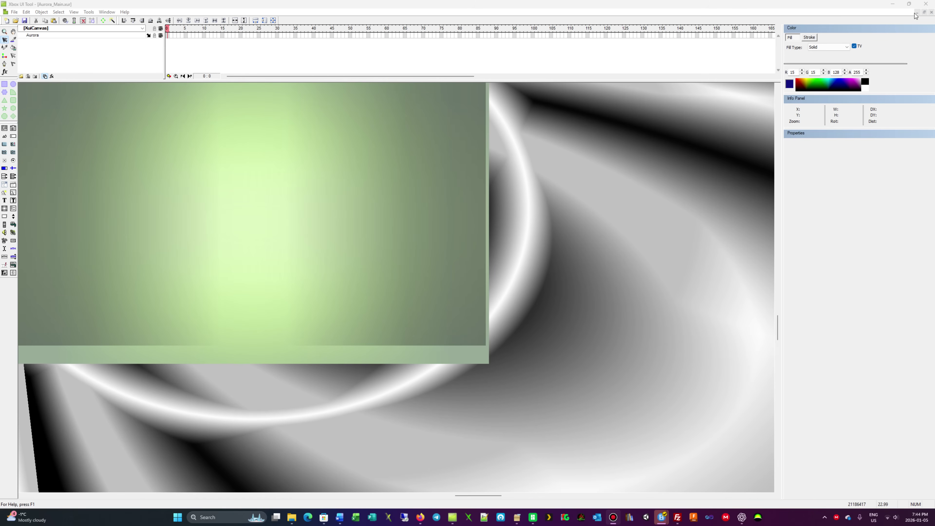
Float and enlarge the Aurora_Main.xur window, expand Aurora > ApplicationLayer, and preview frame 69's System tab
click(924, 12)
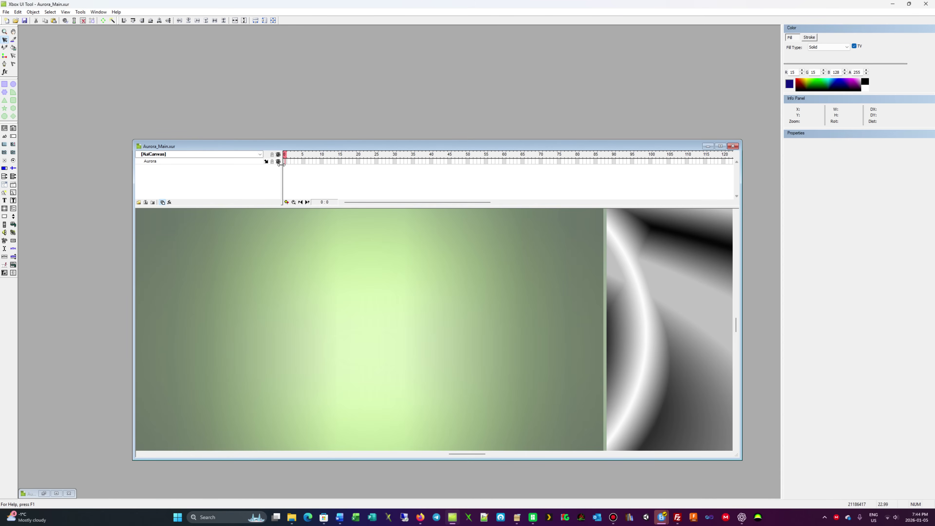
click(266, 162)
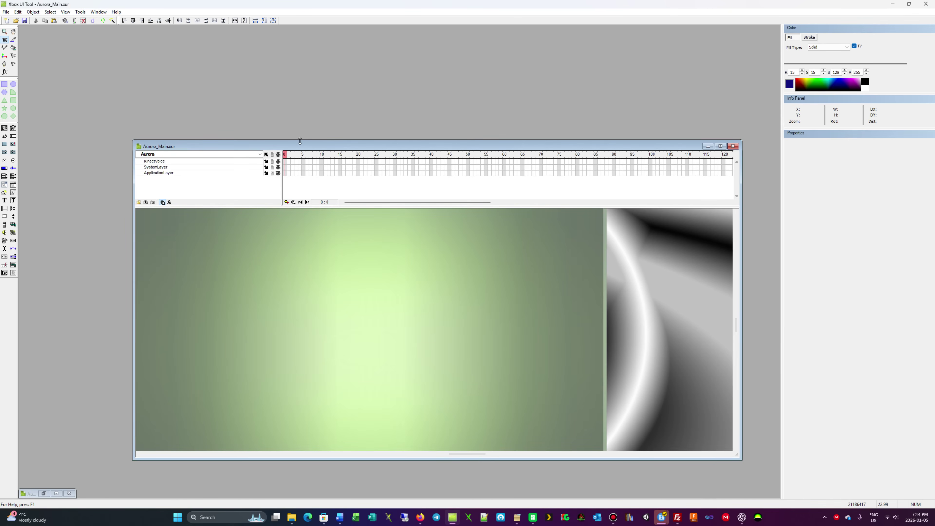
drag(299, 146, 243, 78)
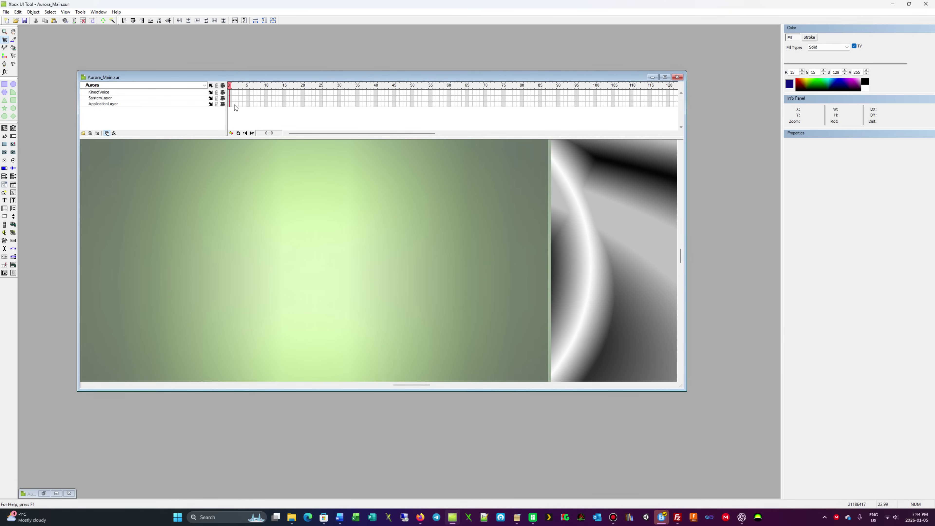
click(211, 104)
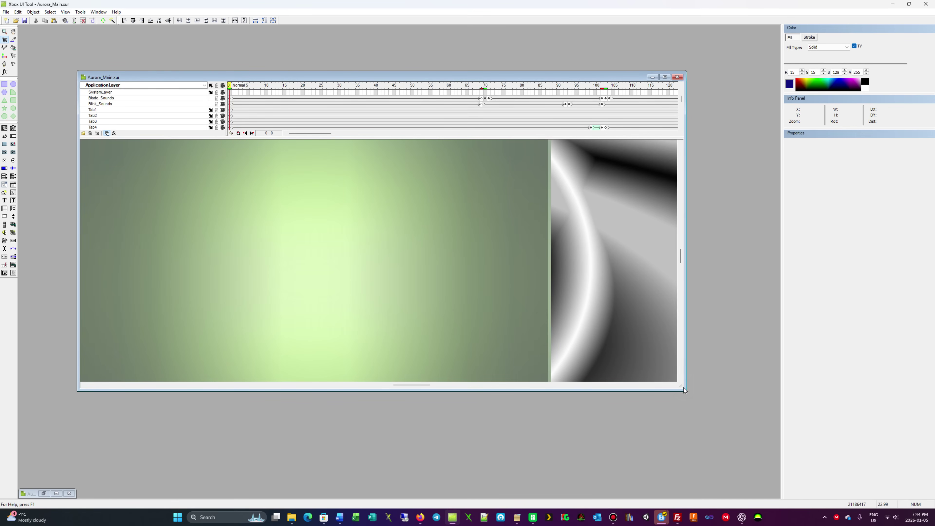
drag(683, 389, 733, 463)
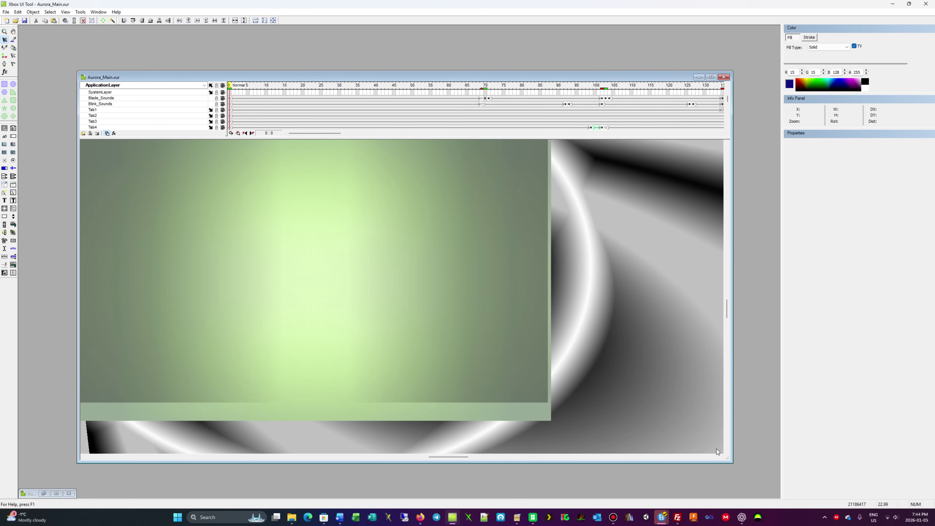
click(252, 134)
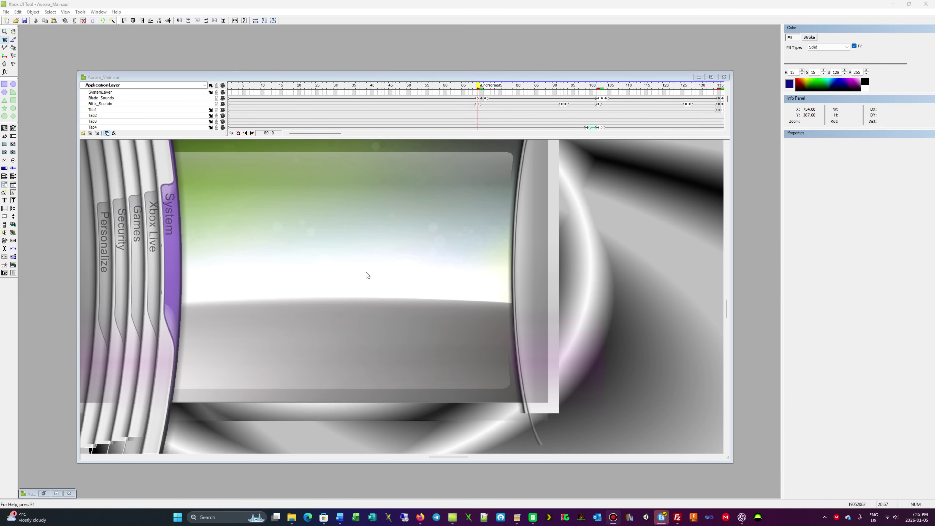
Step through the keyframes, past frame 102, to frame 135 showing the System screen
click(252, 133)
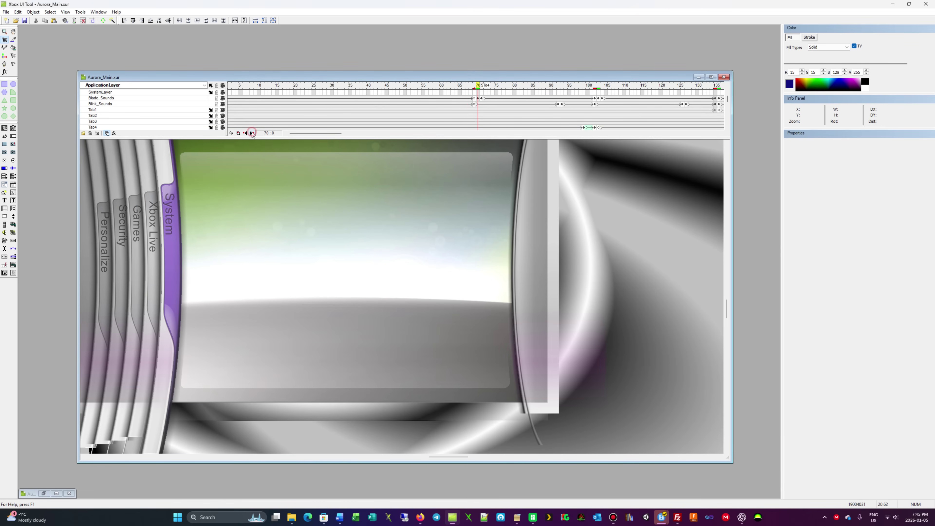
click(252, 133)
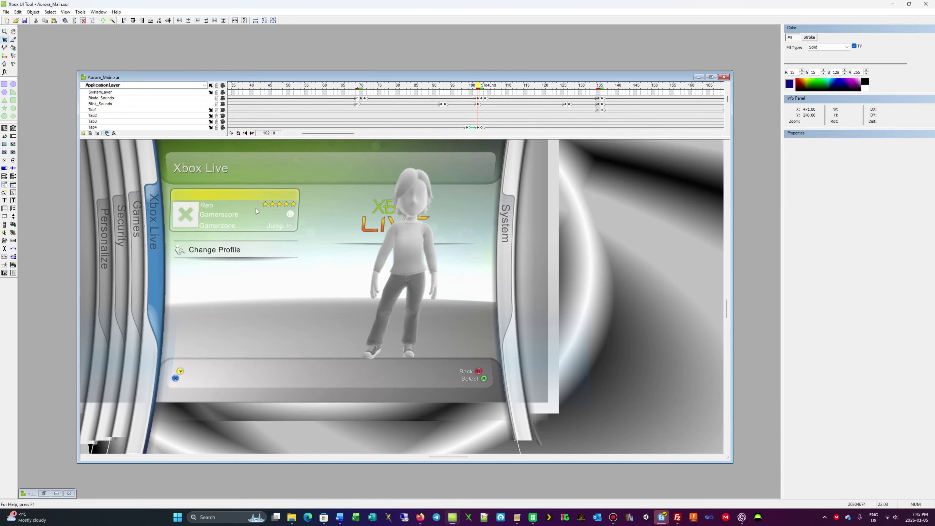
click(252, 133)
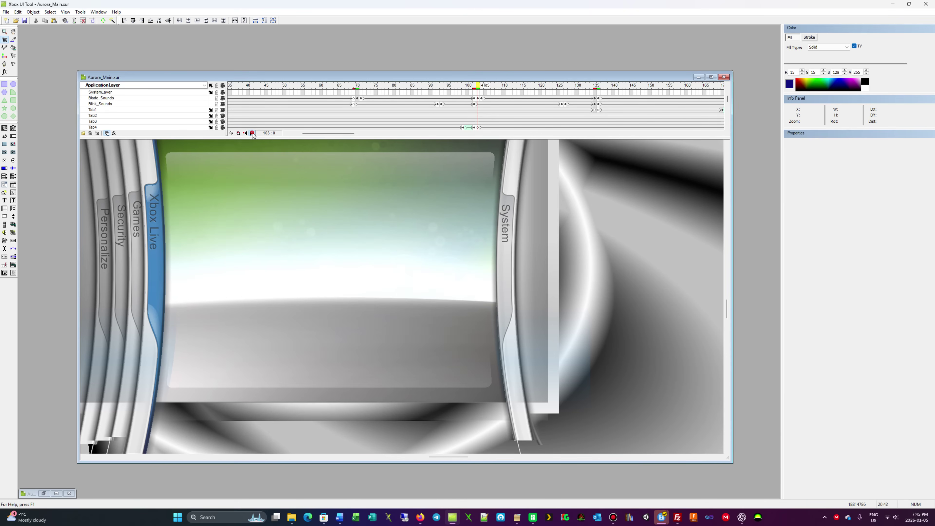
click(251, 133)
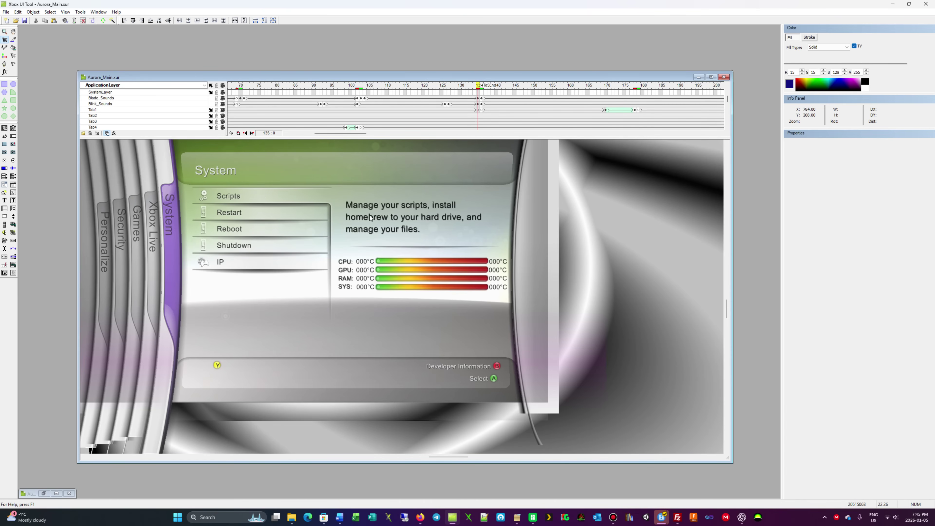
Enlarge the timeline and drag Tab5's XuiText1 layer to the bottom of its layer order
drag(263, 137, 263, 217)
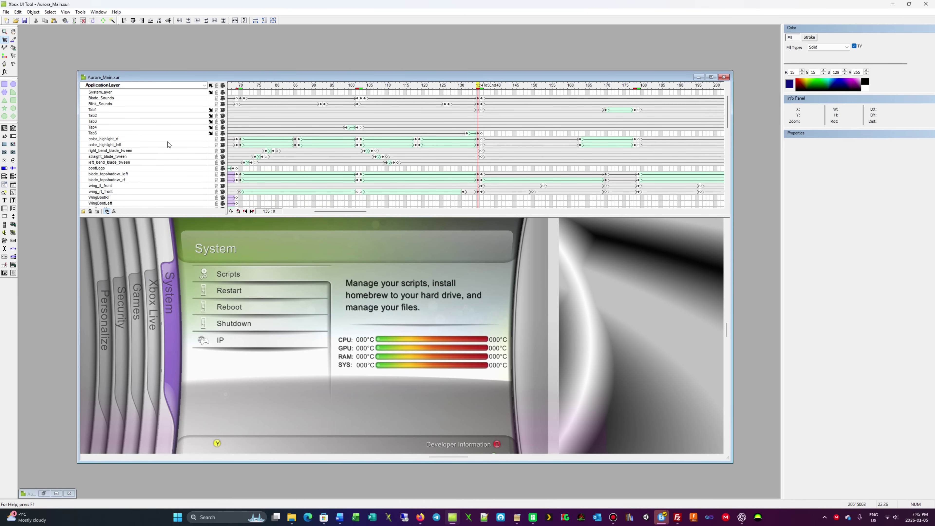
double_click(180, 134)
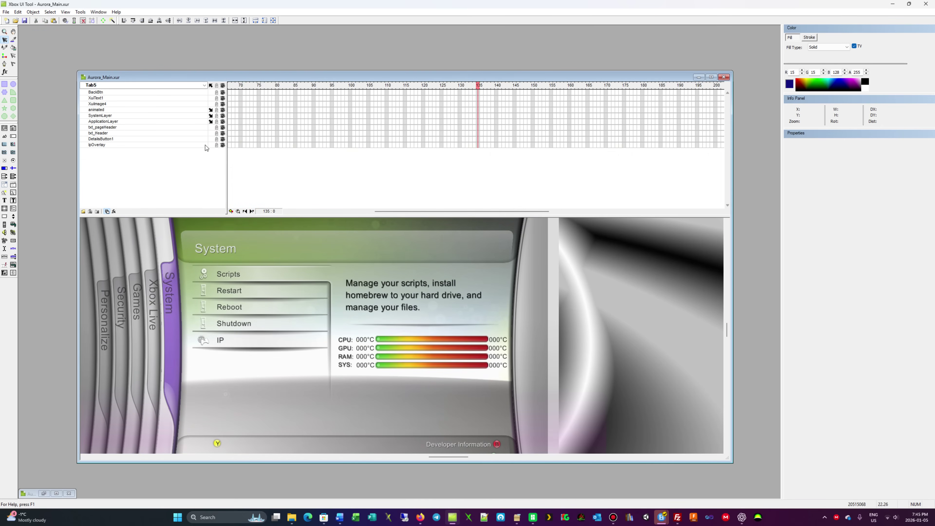
click(102, 99)
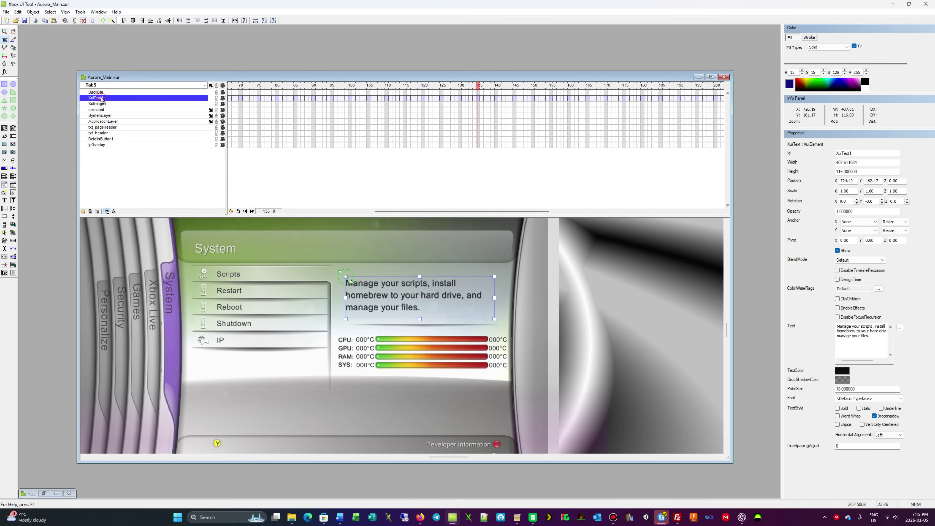
drag(102, 98, 98, 149)
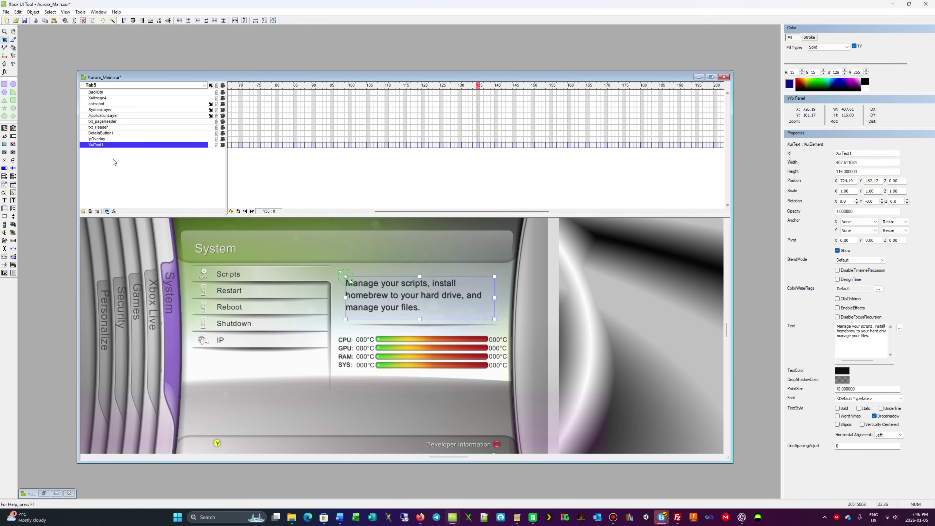
click(213, 86)
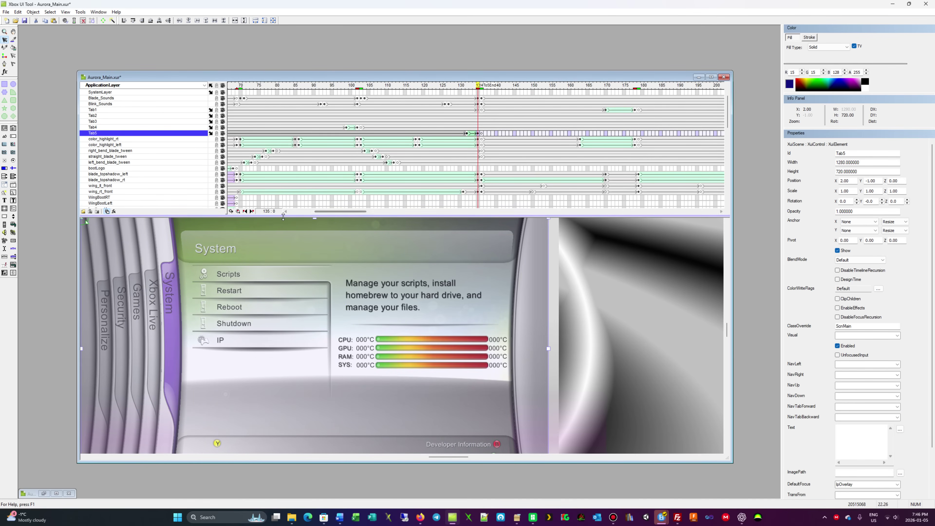
Step the timeline through frames 178, 222 and 266 to frame 305 showing Xbox Live
click(253, 212)
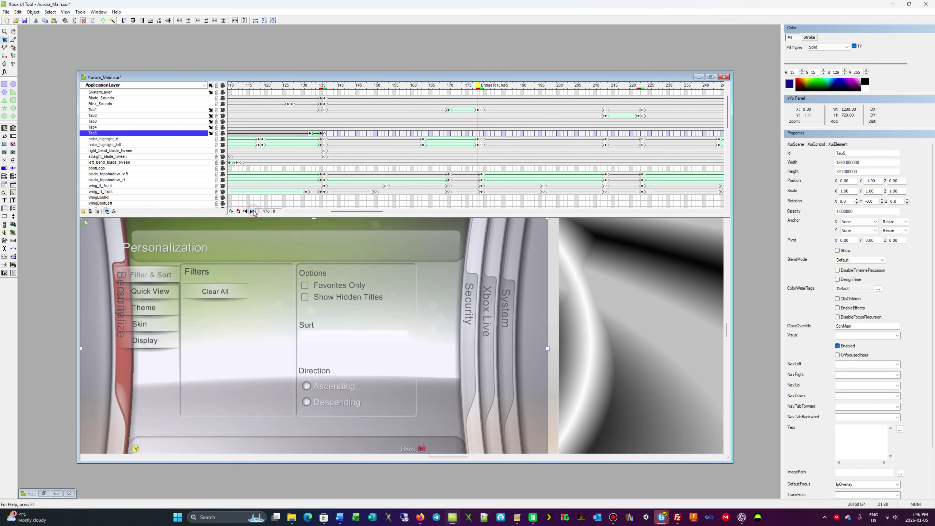
click(252, 211)
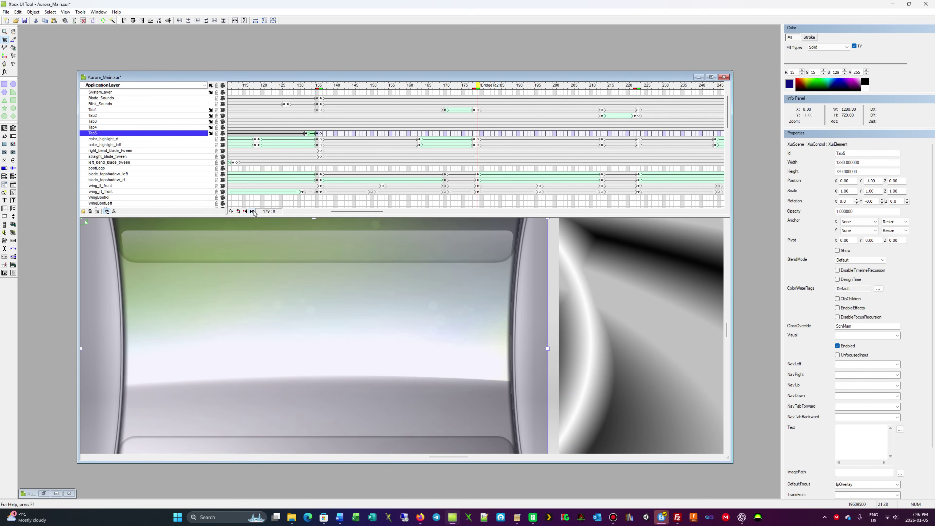
click(253, 211)
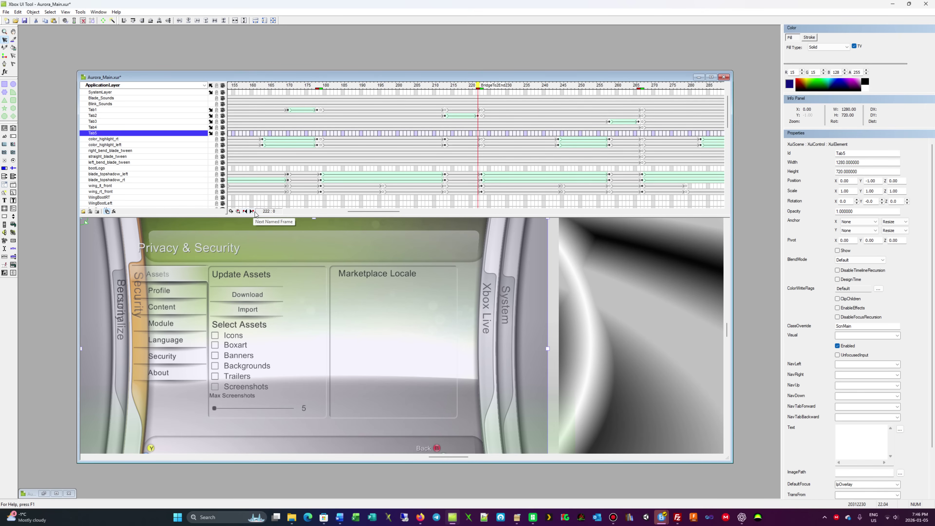
click(253, 211)
click(253, 212)
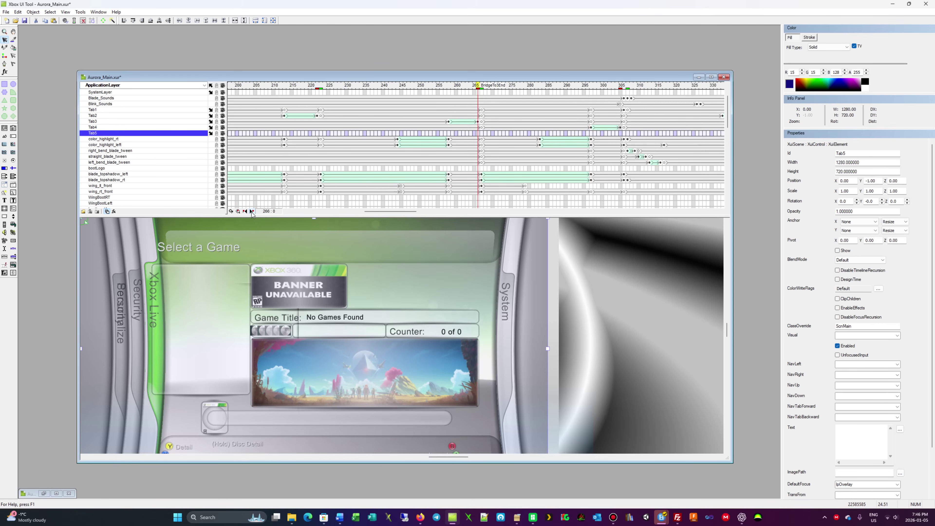
click(252, 212)
click(253, 212)
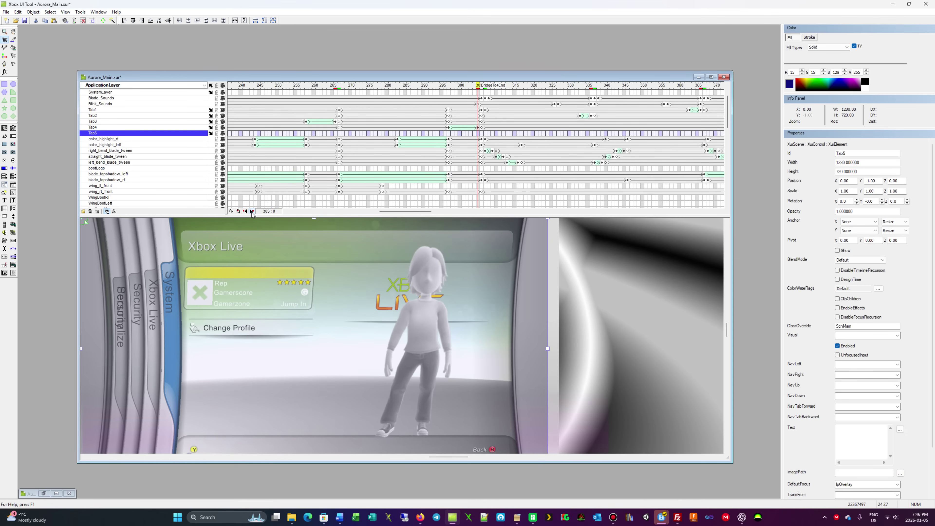
Continue through frame 336 to frame 366 showing Personalization, and select the SystemLayer layer
click(252, 212)
click(253, 212)
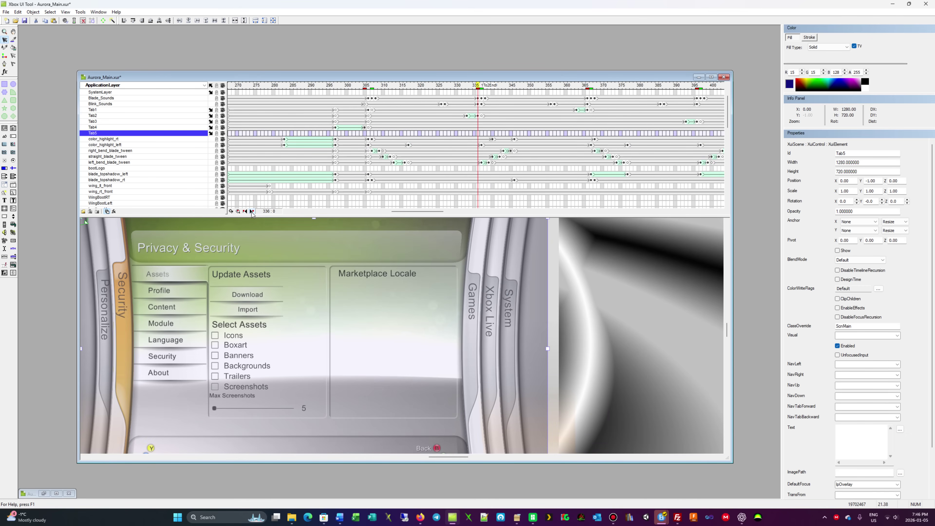
click(253, 211)
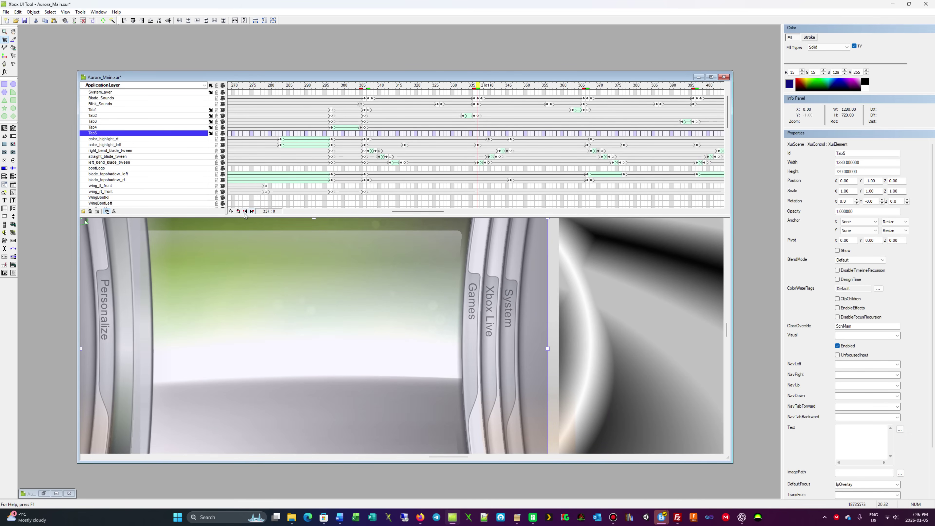
click(244, 211)
click(252, 211)
click(252, 211)
click(192, 252)
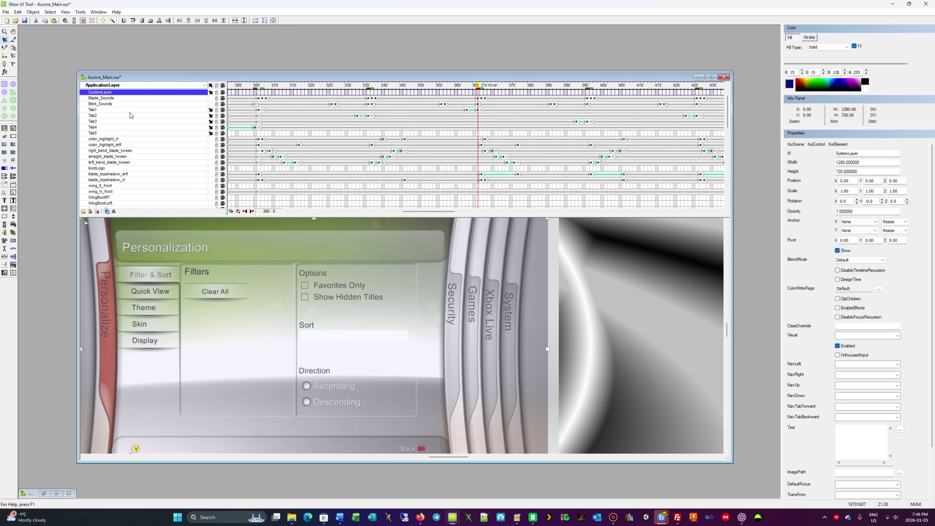
Change Tab1's txt_pageHeader text from 'Personalization' to 'Personalize'
click(211, 85)
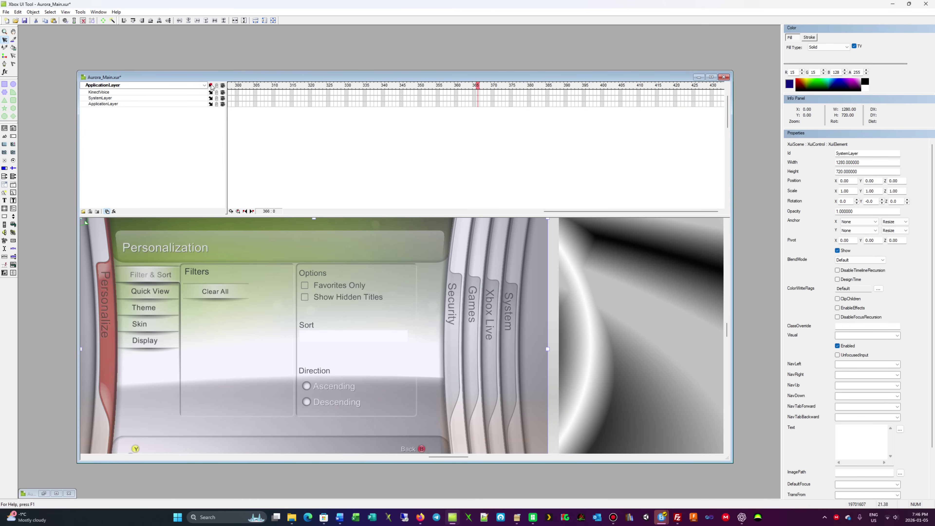
click(211, 104)
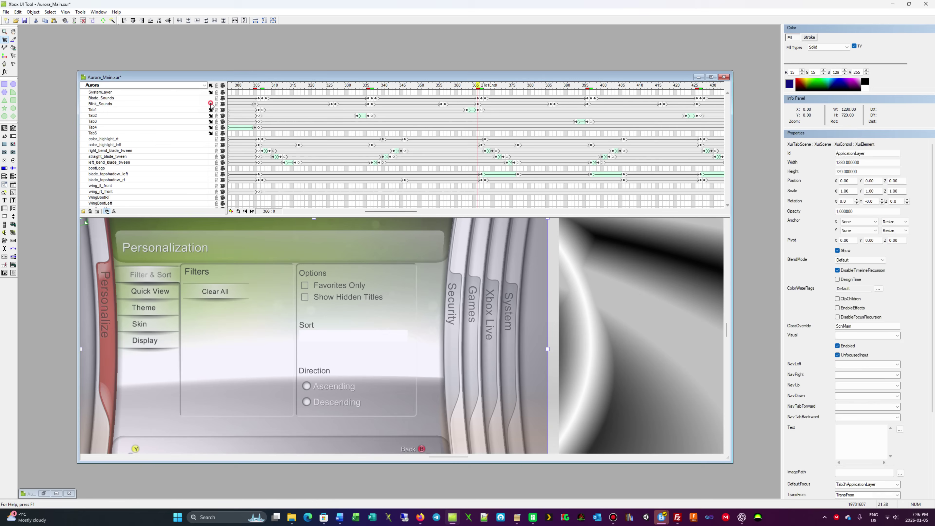
click(210, 110)
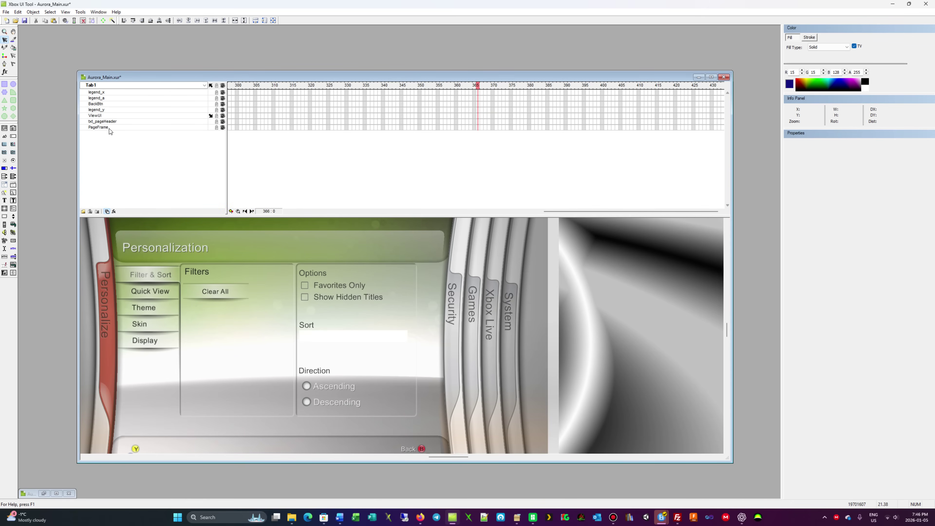
click(111, 122)
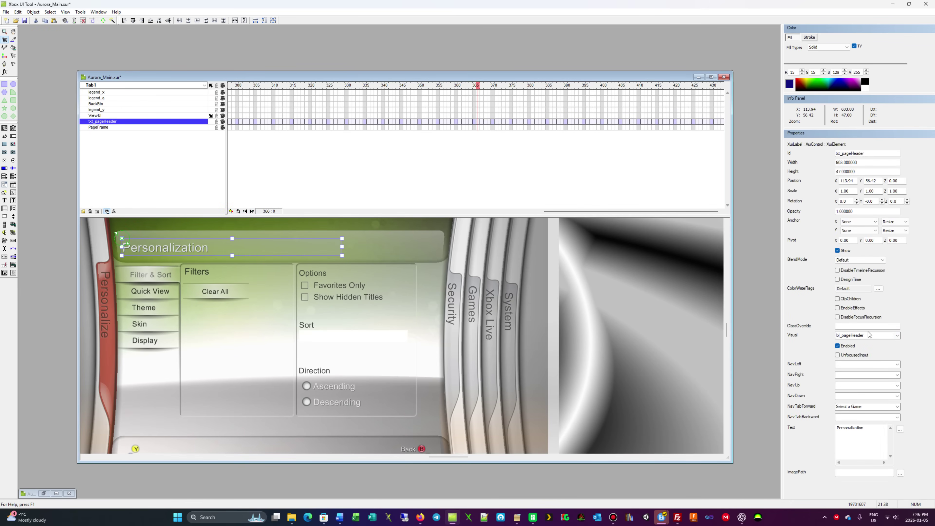
drag(868, 430, 855, 430)
key(BackSpace)
text(ze)
click(210, 85)
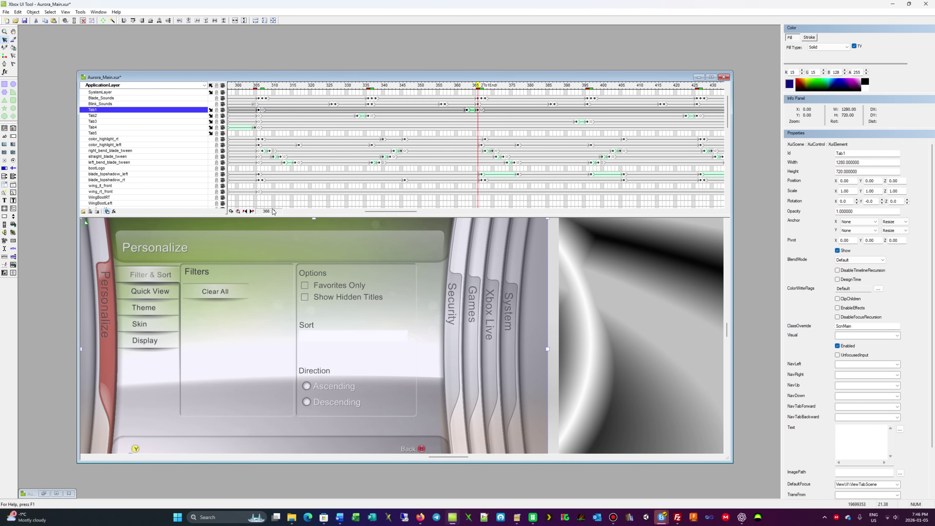
Step forward to frames 396-397 and back to 366 to check the new header
click(252, 212)
click(252, 211)
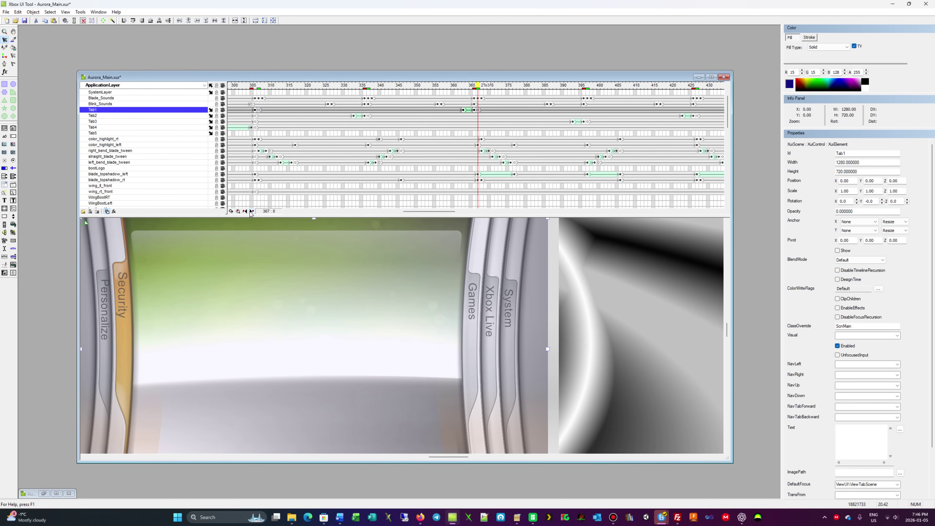
click(251, 212)
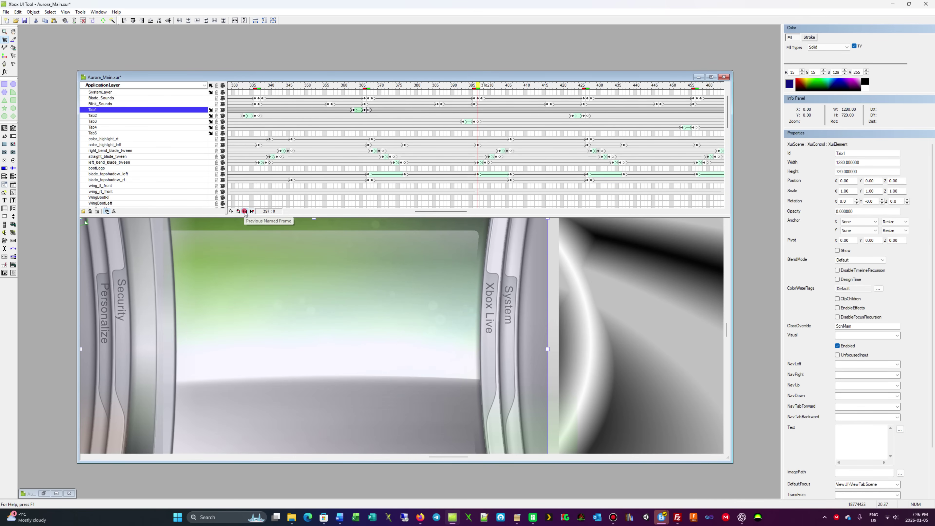
click(245, 211)
click(245, 211)
click(245, 212)
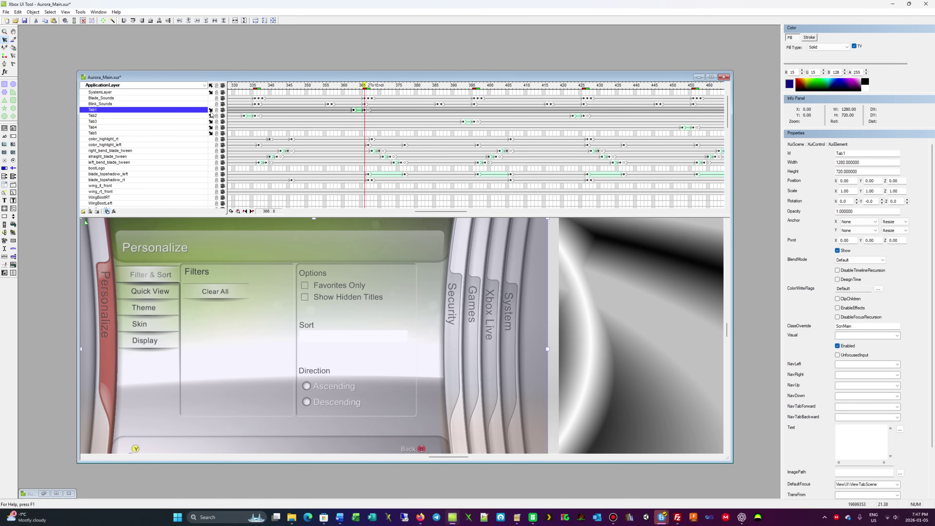
Drill into Tab1 > ViewUI > ViewTabScene and tick Show for the Tab3 page
double_click(178, 110)
double_click(206, 116)
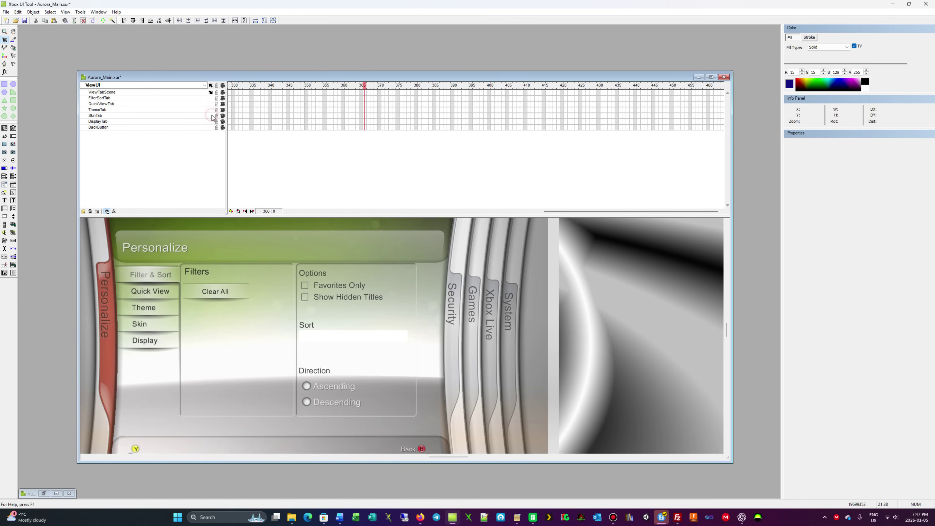
double_click(214, 92)
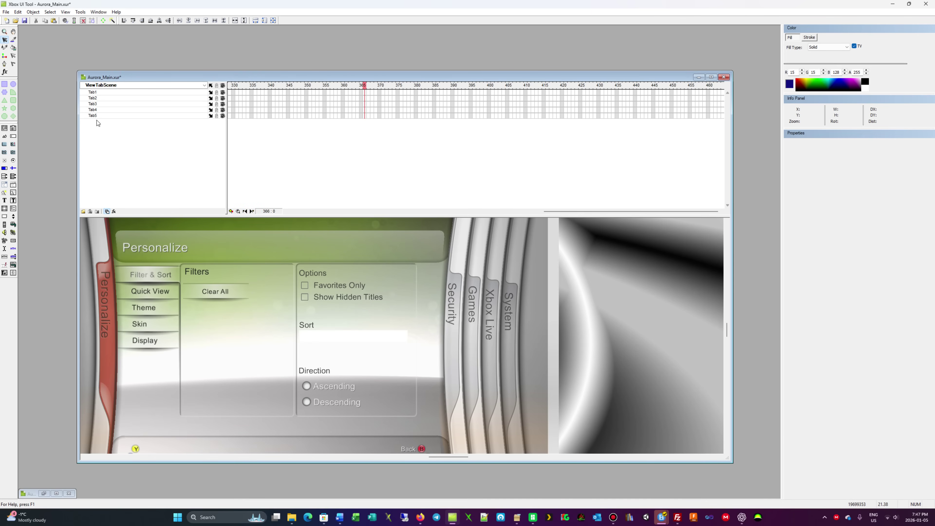
click(104, 103)
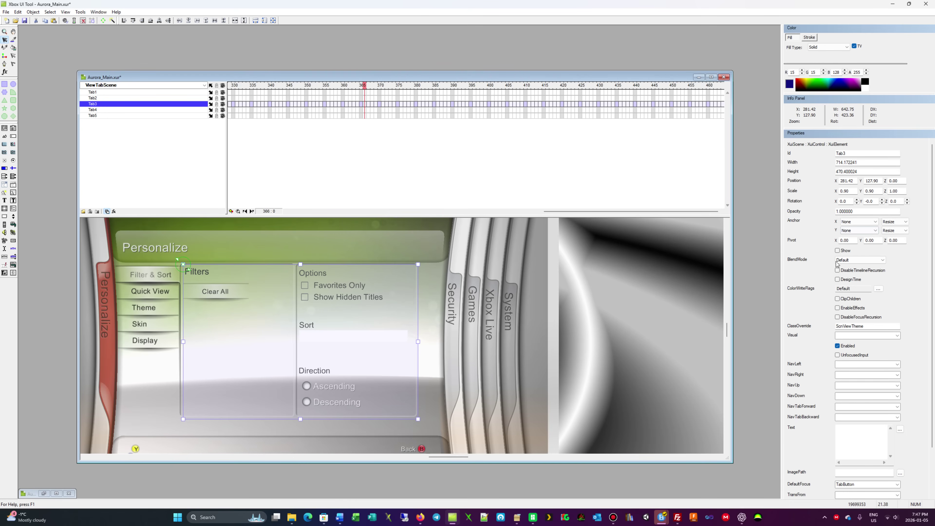
click(838, 251)
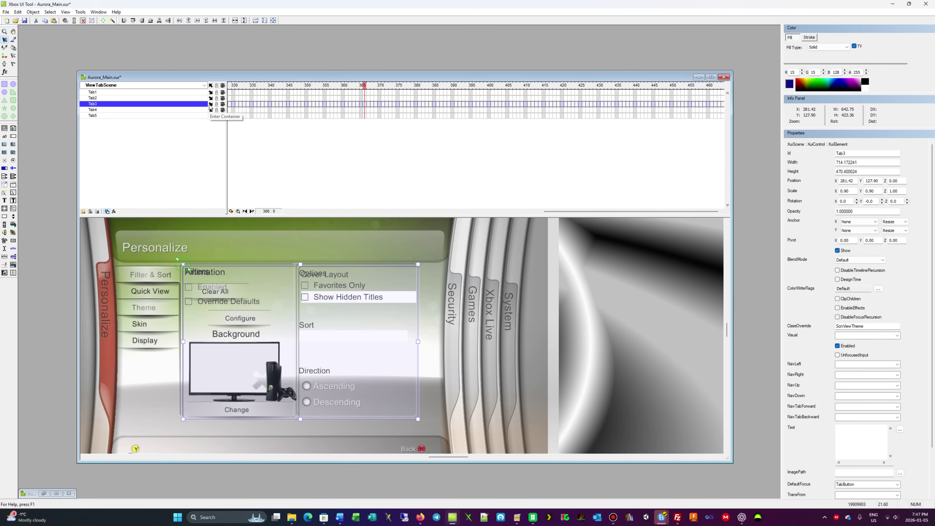
Open Tab3's LeftColumn group and select its AnimationHeading label
click(210, 104)
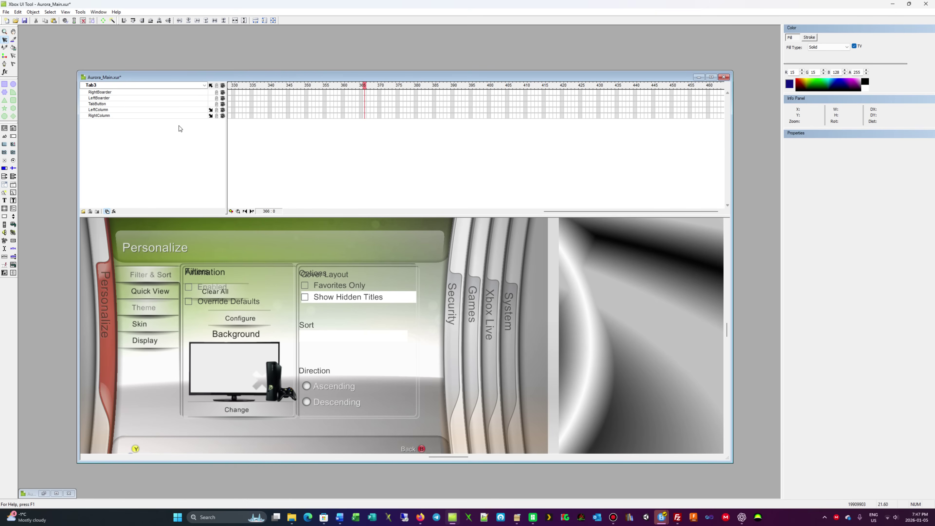
click(210, 110)
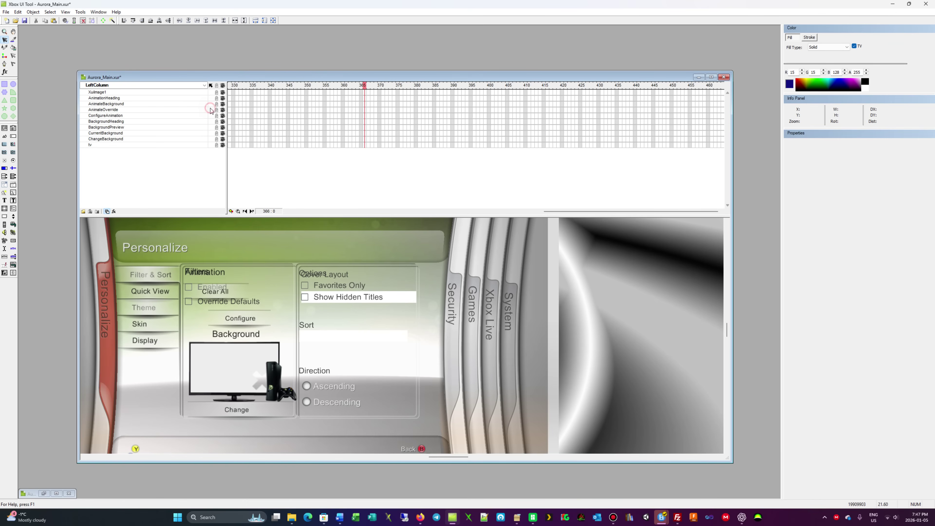
click(115, 93)
click(117, 98)
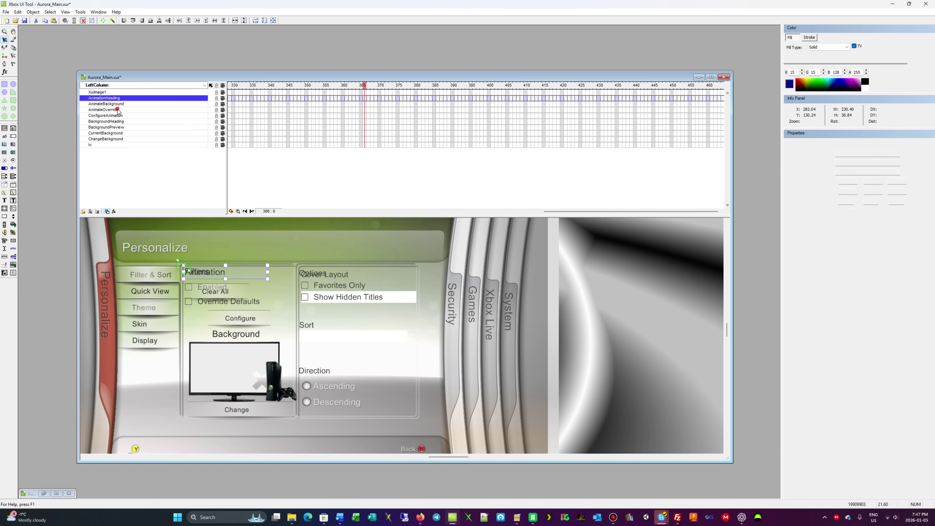
click(118, 109)
click(118, 116)
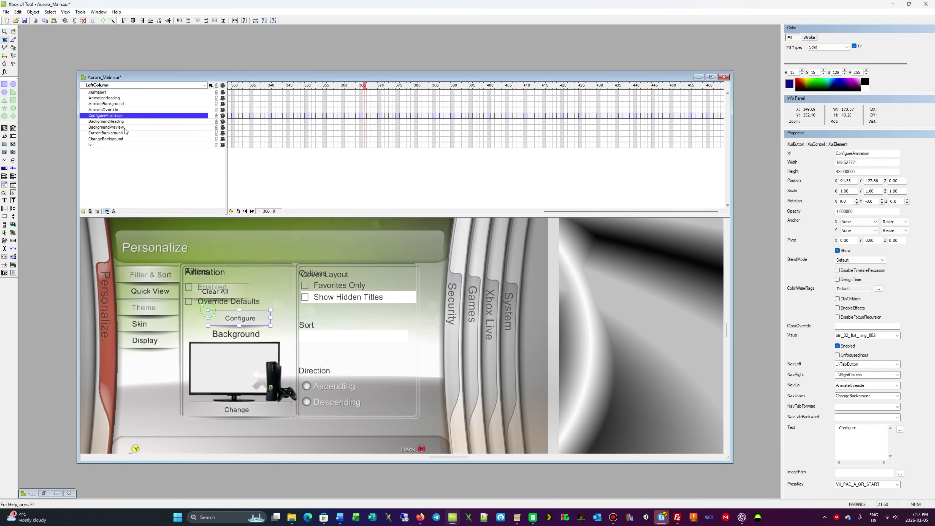
click(125, 128)
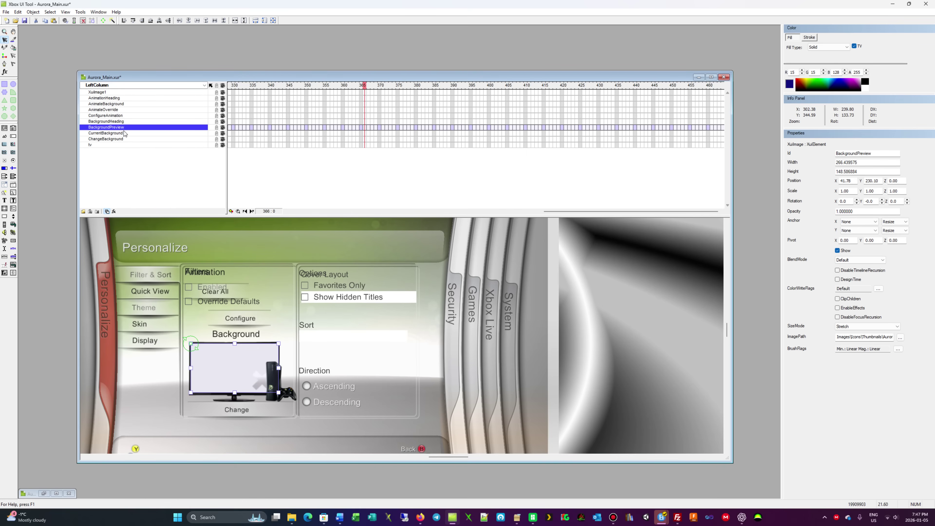
click(125, 134)
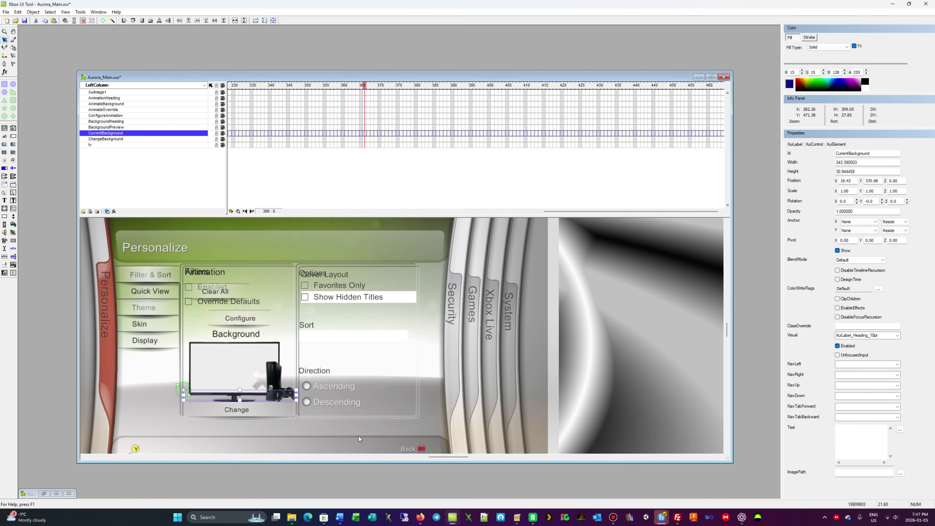
scroll(253, 418, up, 5)
scroll(253, 418, down, 5)
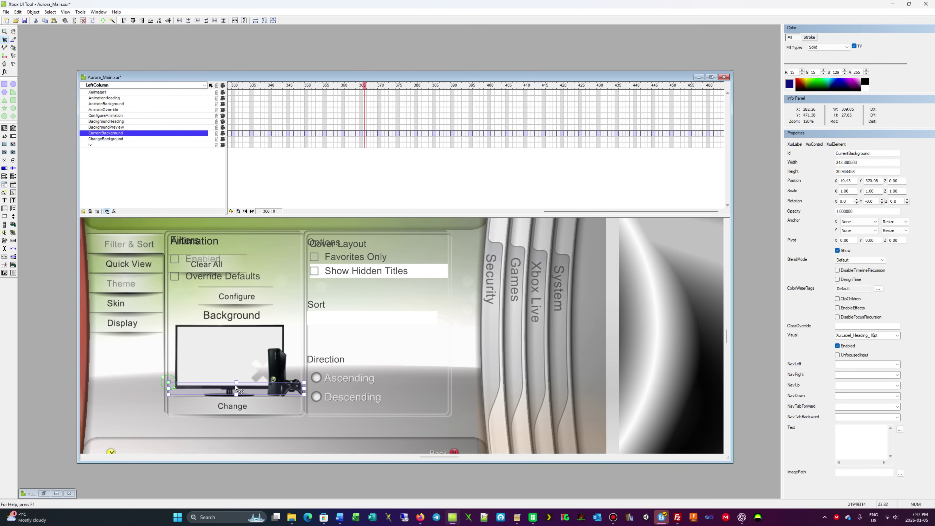
scroll(237, 390, up, 4)
scroll(264, 393, down, 2)
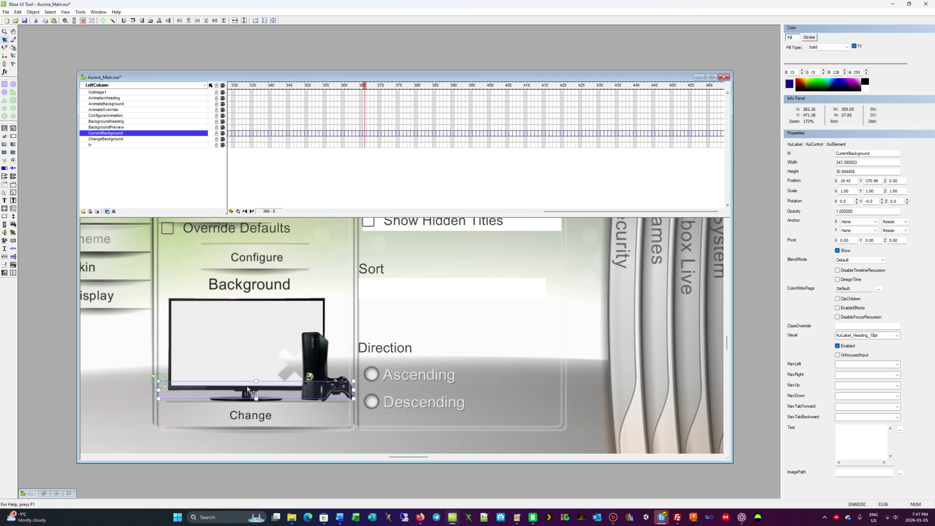
scroll(243, 384, down, 2)
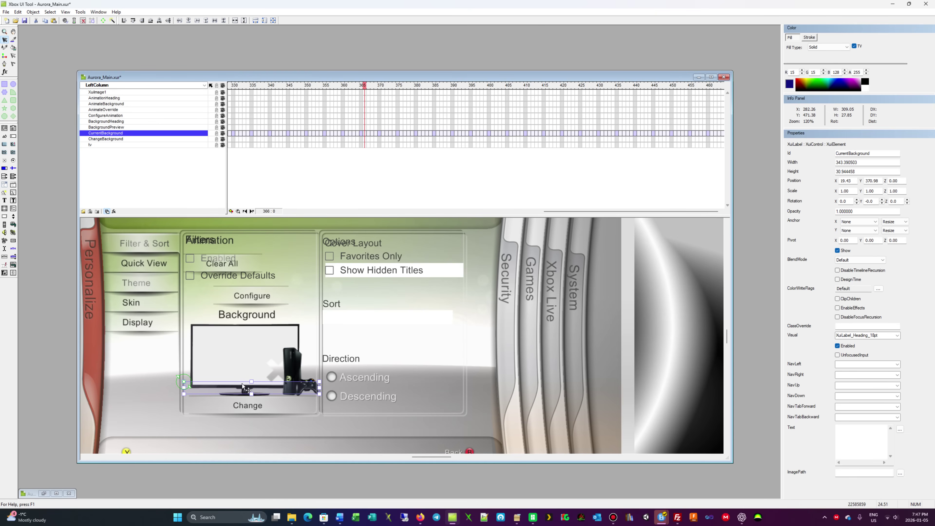
Drag the BackgroundHeading label left to X 23.06, aligned with the TV preview image
click(251, 317)
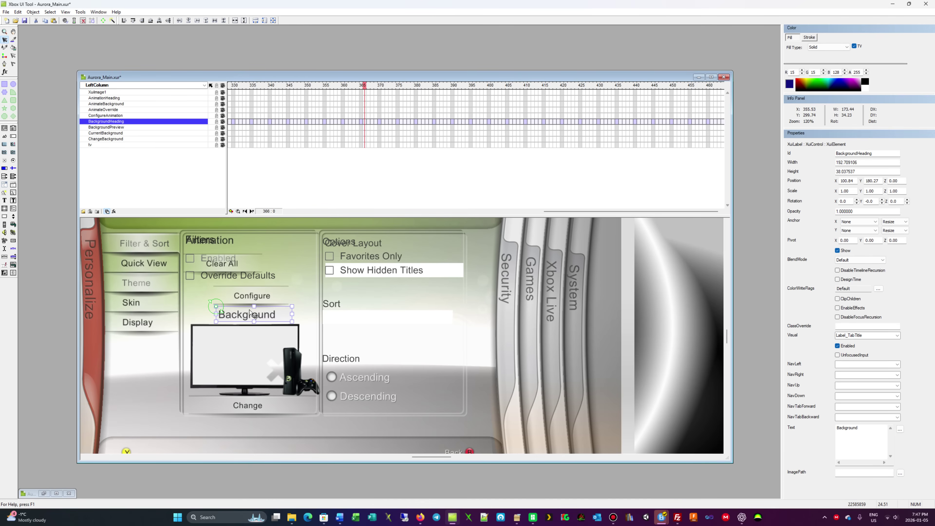
drag(250, 312, 219, 313)
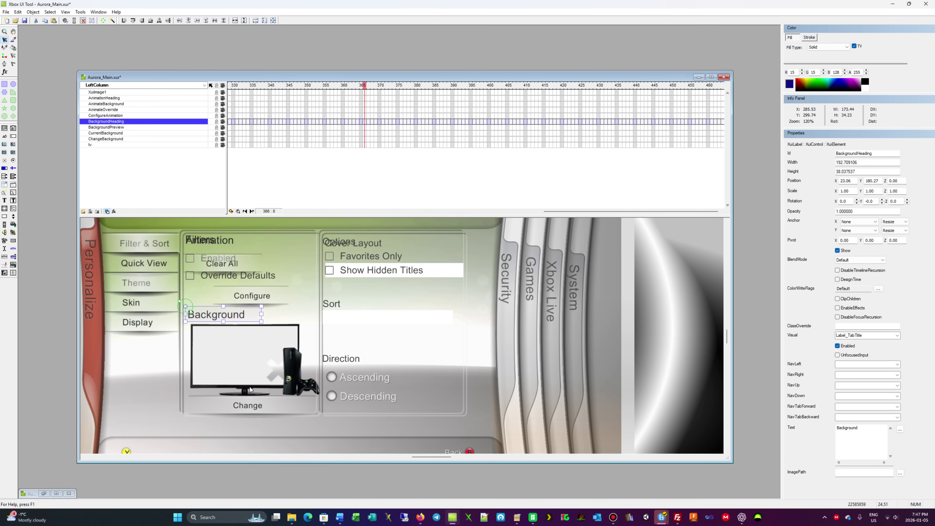
click(120, 127)
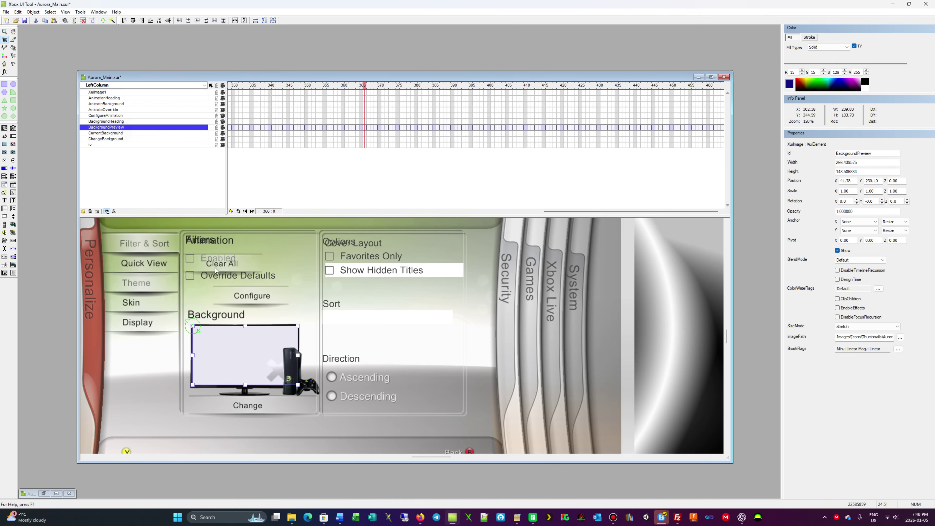
click(107, 133)
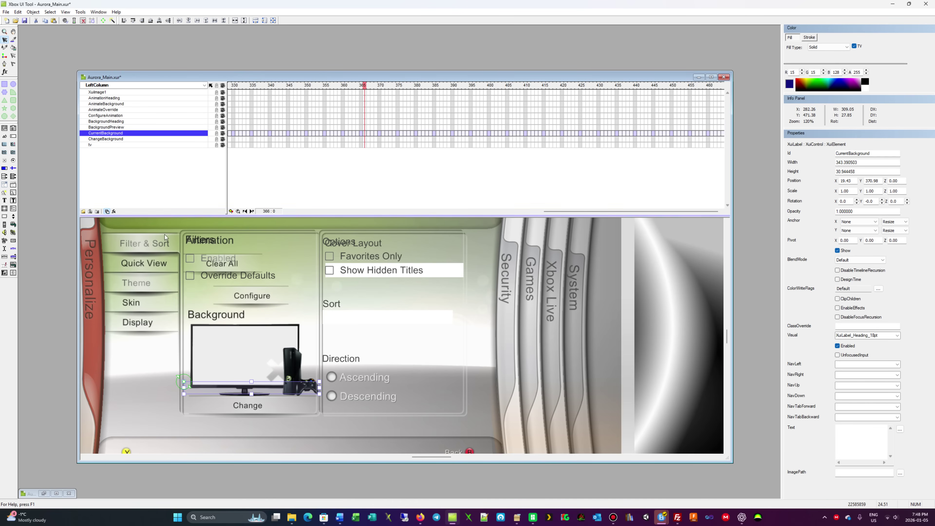
Move the CurrentBackground label up beside the Background heading and narrow its width
drag(222, 392, 287, 319)
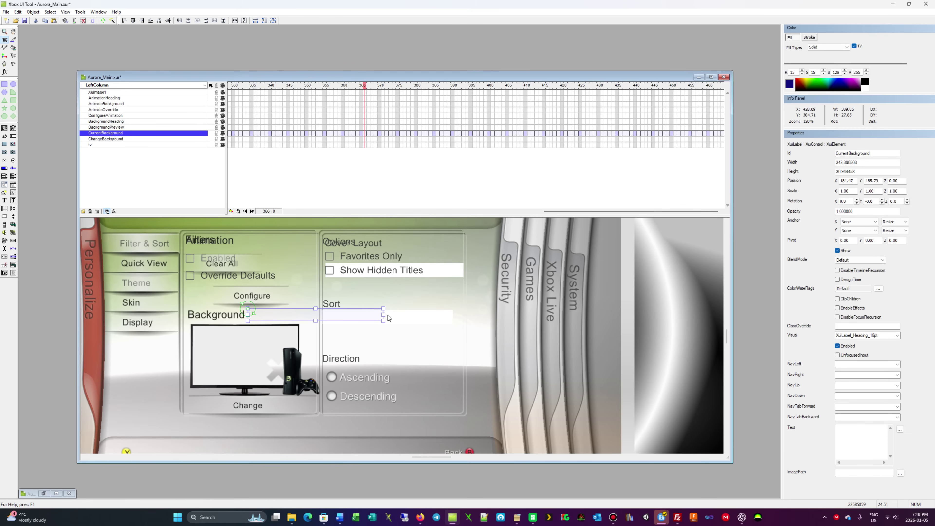
drag(384, 314, 315, 315)
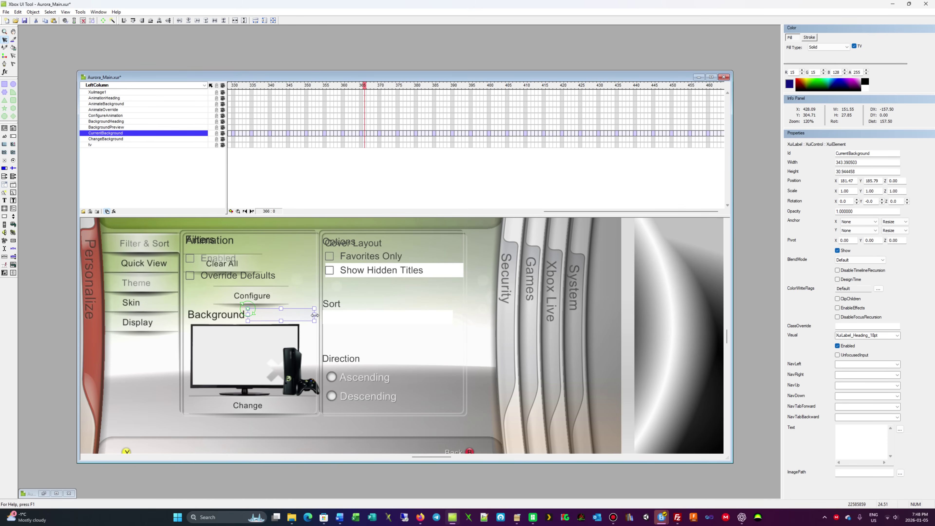
drag(315, 315, 271, 316)
drag(281, 313, 282, 314)
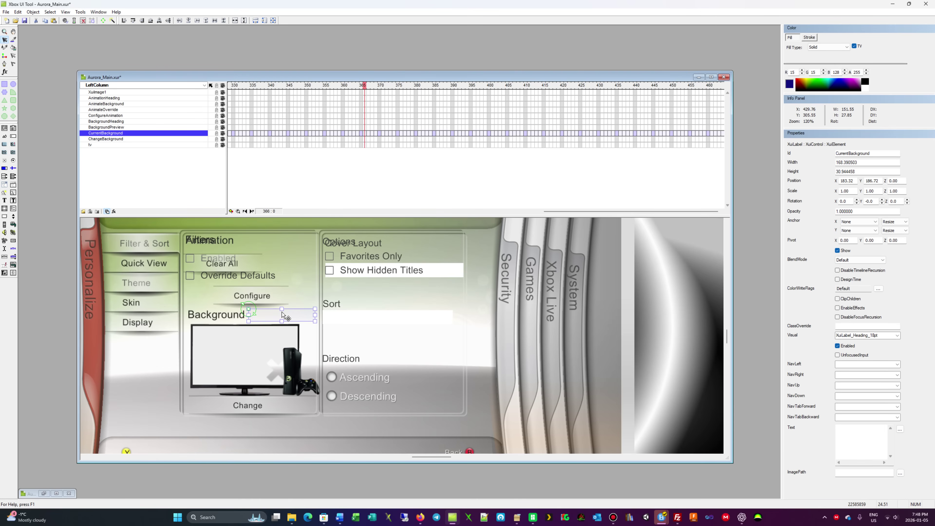
Change the heading text to 'Background:' and narrow its box to width 161.23
click(231, 316)
click(868, 431)
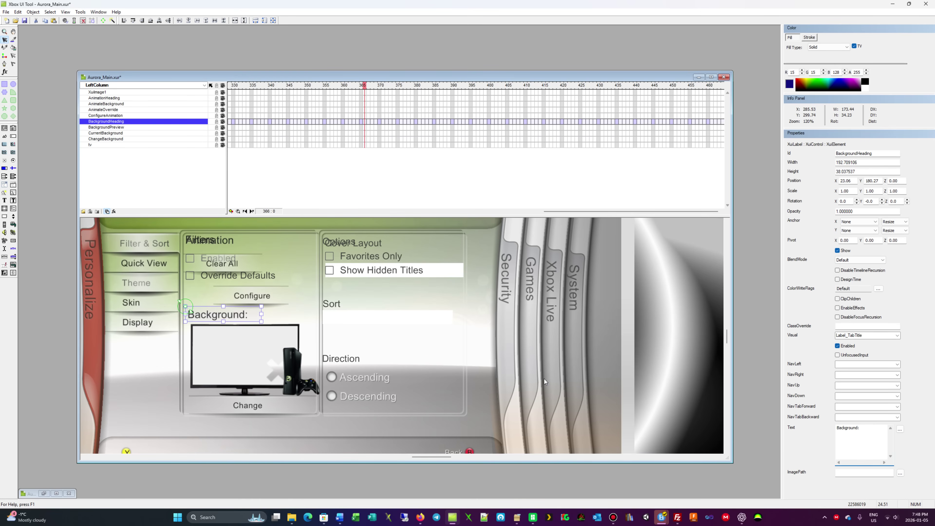
drag(260, 314, 249, 314)
click(114, 127)
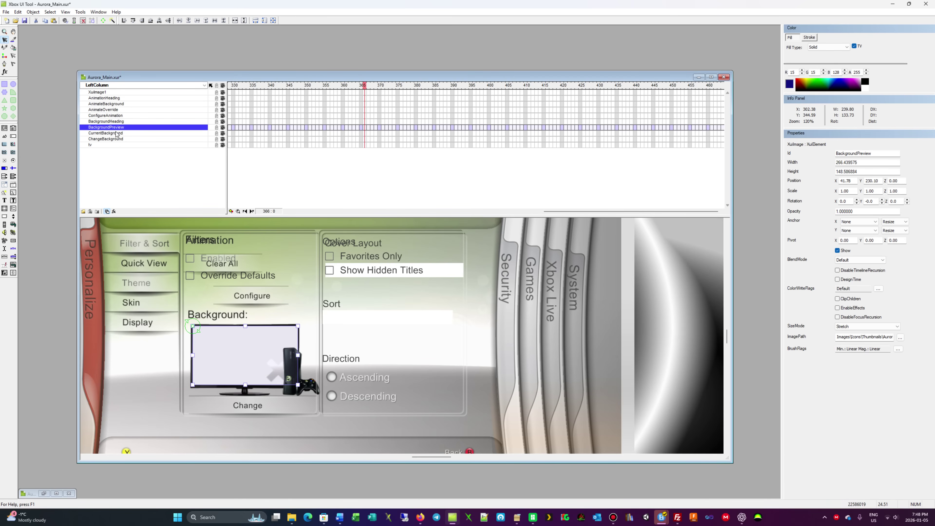
click(116, 133)
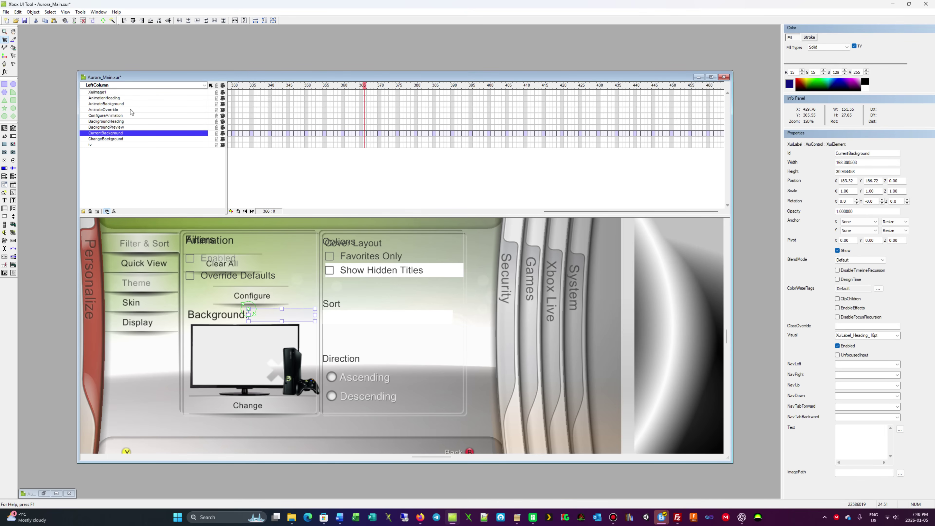
Untick Show on Tab3 to reveal the Filter & Sort page, select Tab1, and climb past ViewUI
click(211, 85)
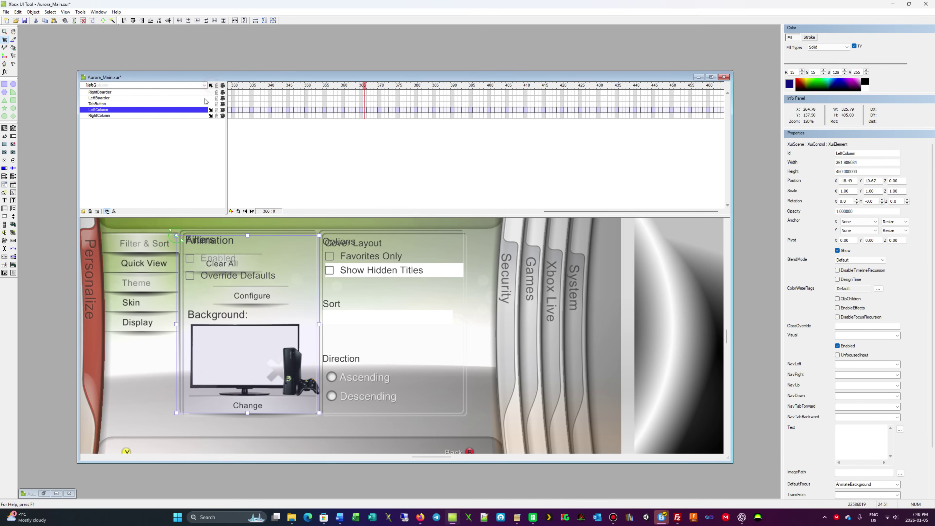
click(210, 85)
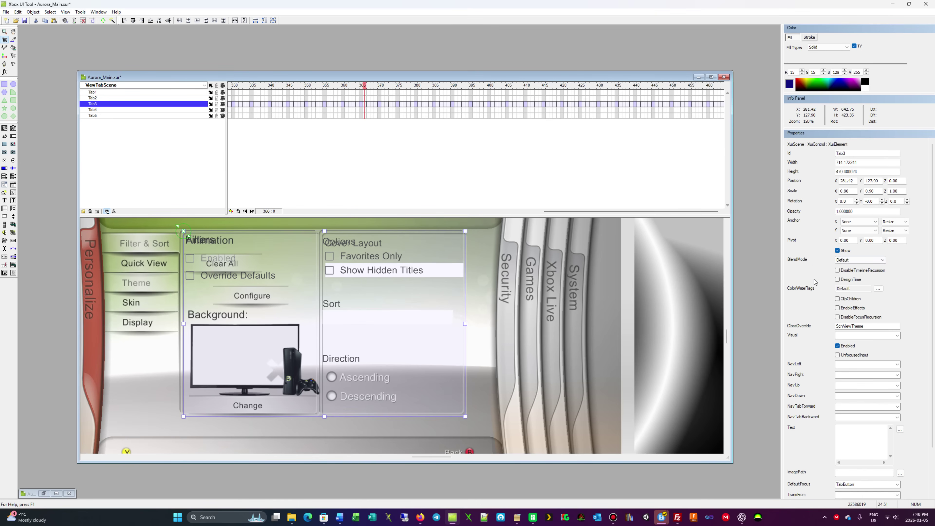
click(837, 250)
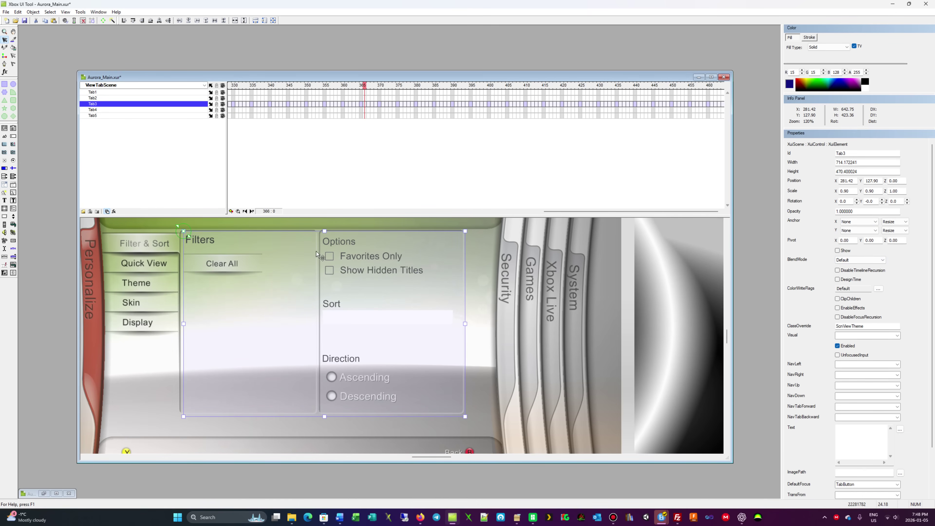
click(131, 93)
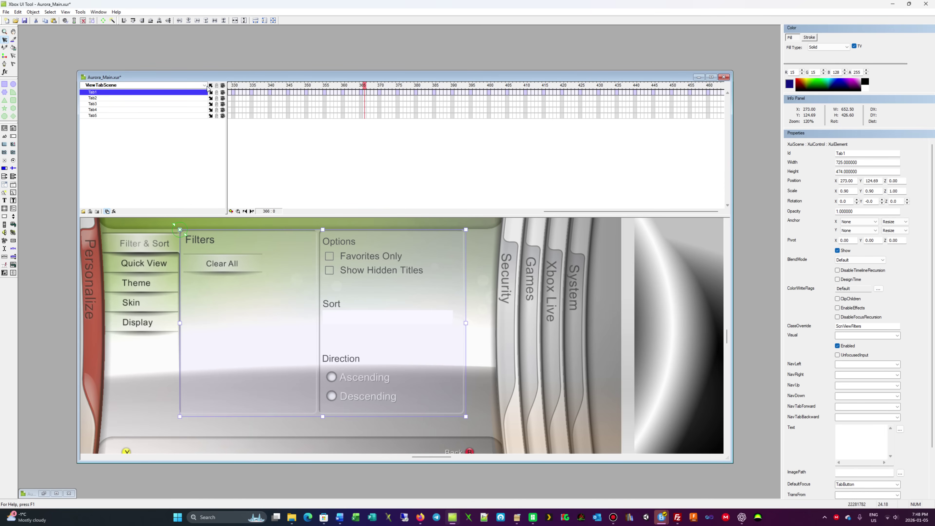
click(210, 86)
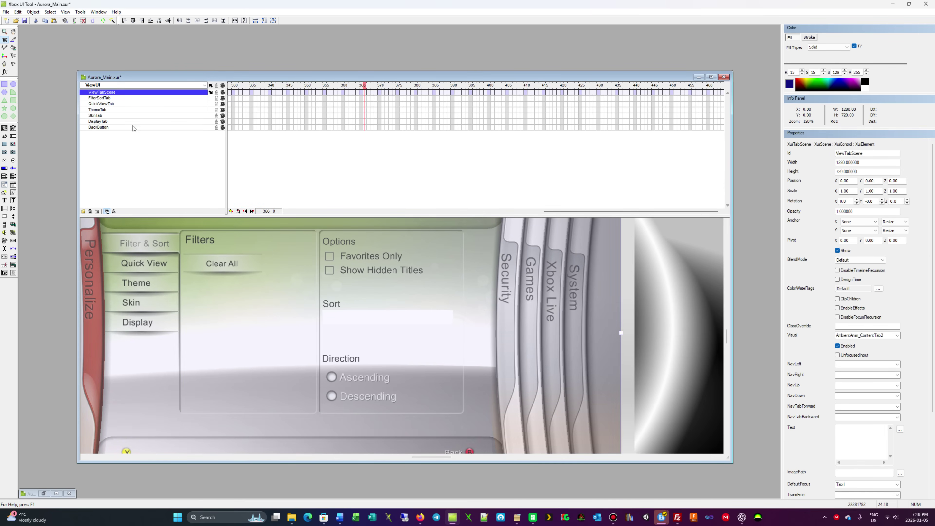
click(210, 86)
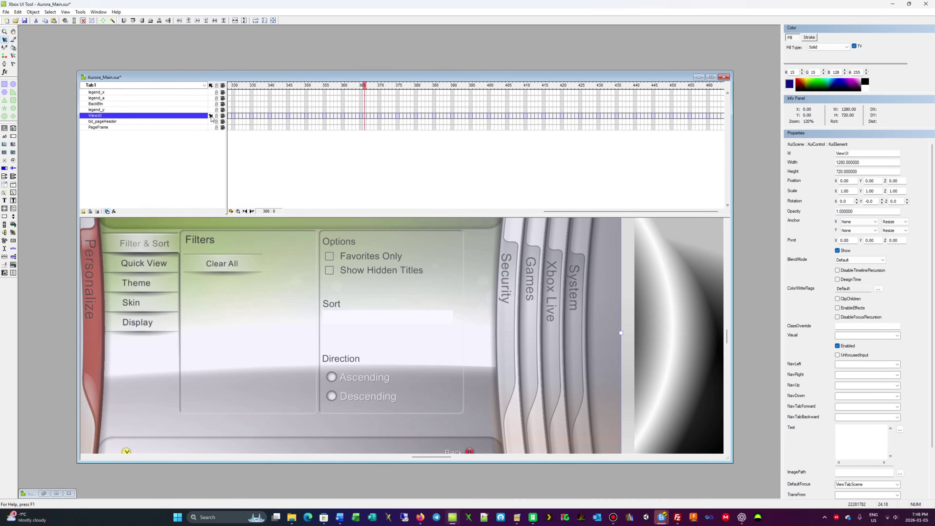
click(210, 86)
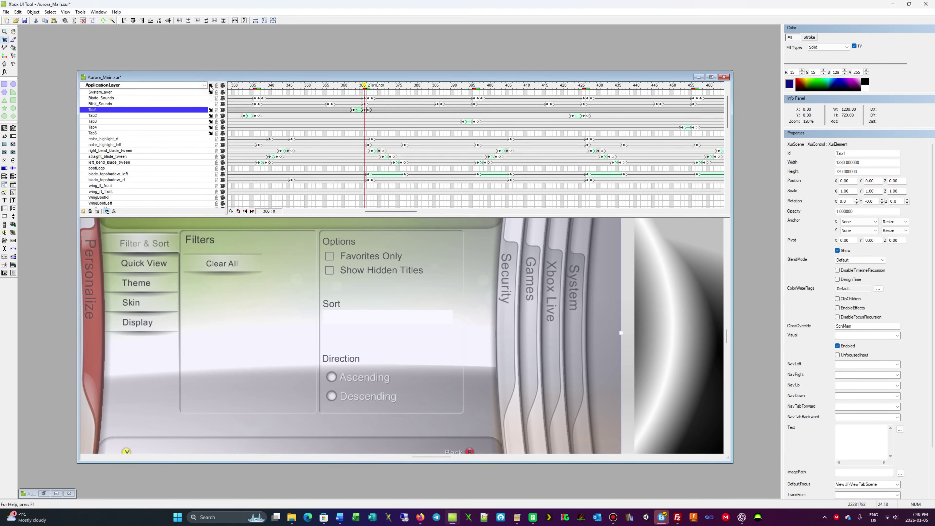
click(252, 211)
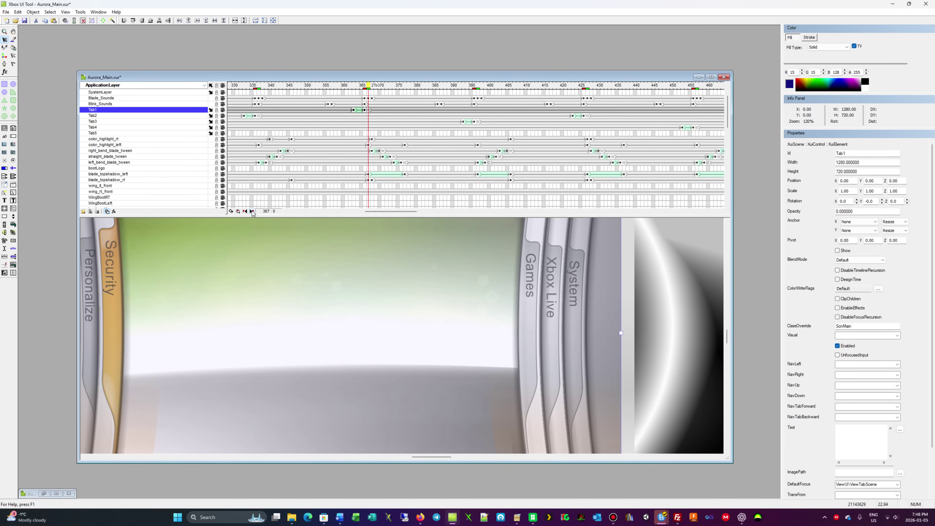
click(252, 211)
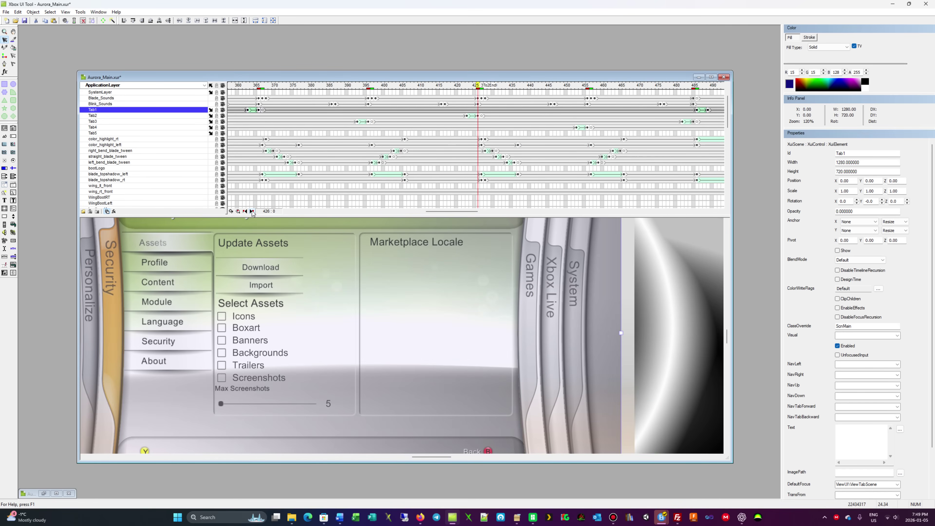
click(251, 211)
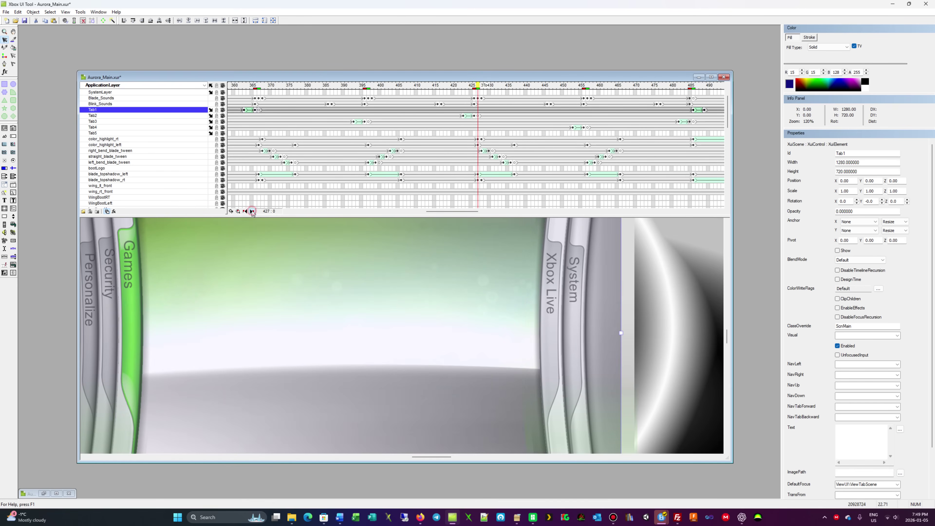
click(252, 211)
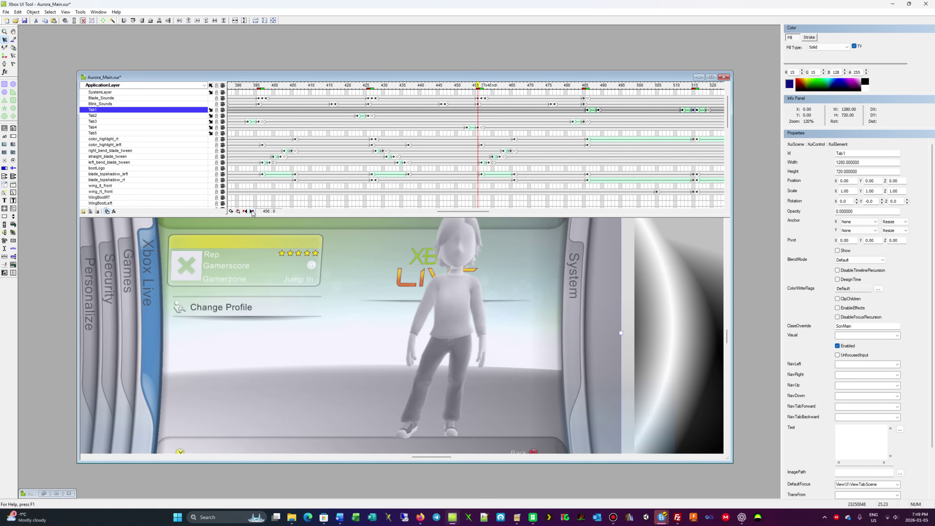
click(252, 211)
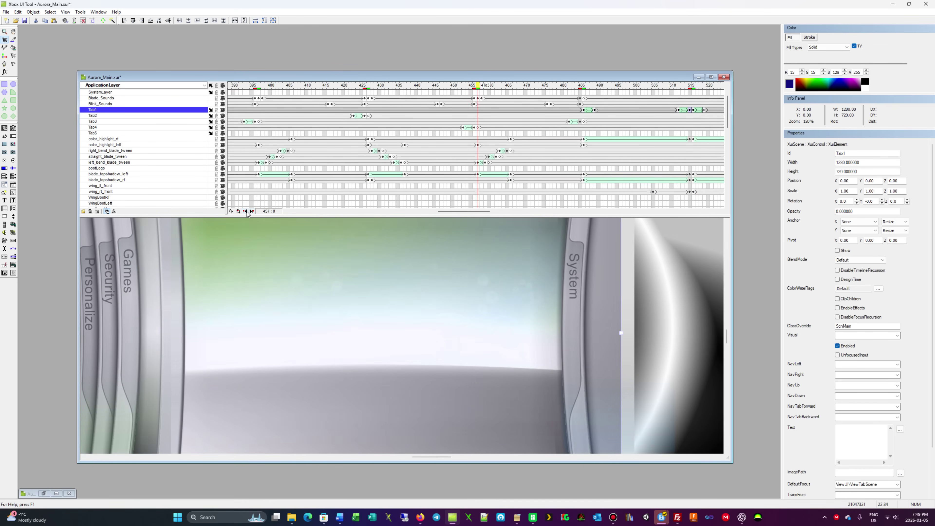
click(245, 212)
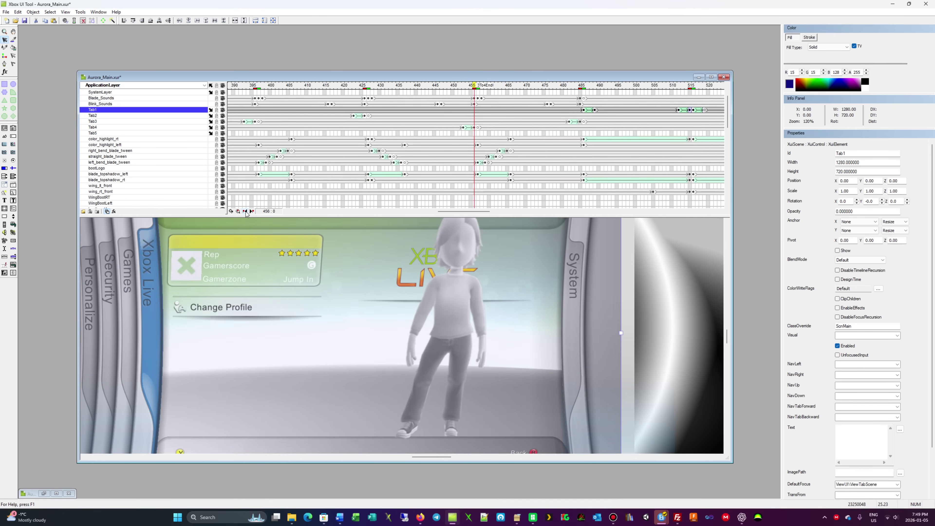
click(245, 211)
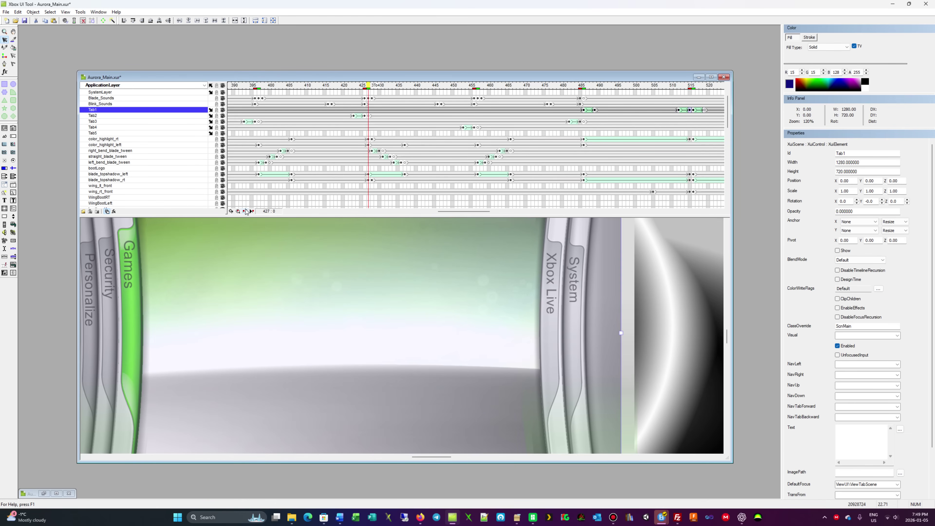
Export Binary over the existing Aurora_Main.xur, confirming the replace and reloading the file
click(6, 11)
click(52, 140)
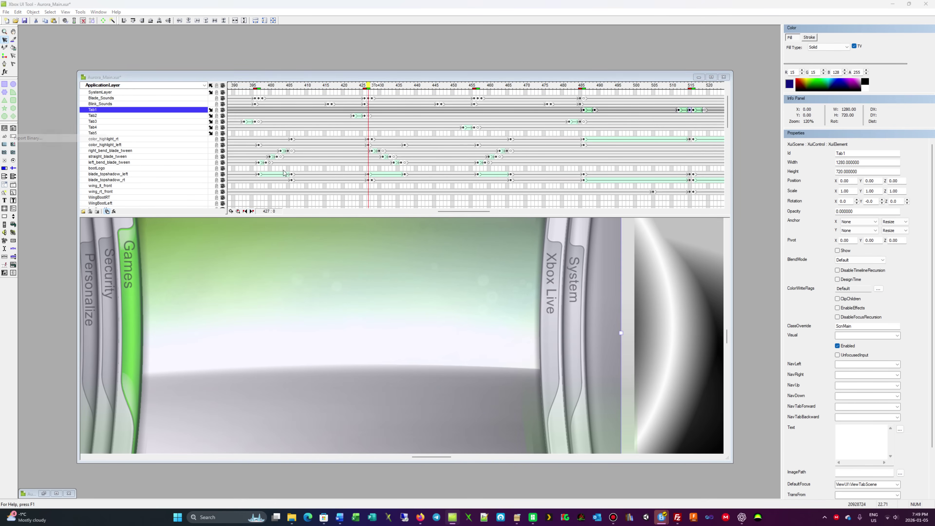
scroll(550, 266, down, 1)
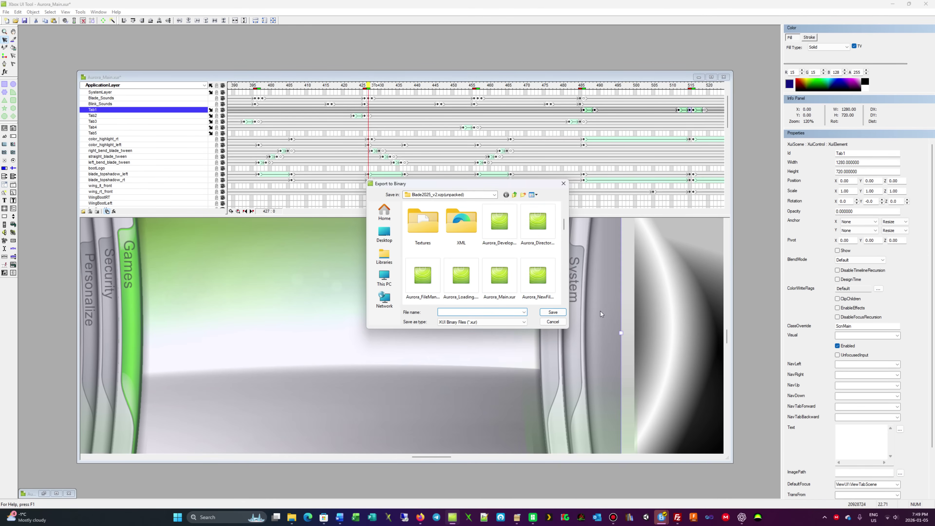
click(500, 277)
click(553, 313)
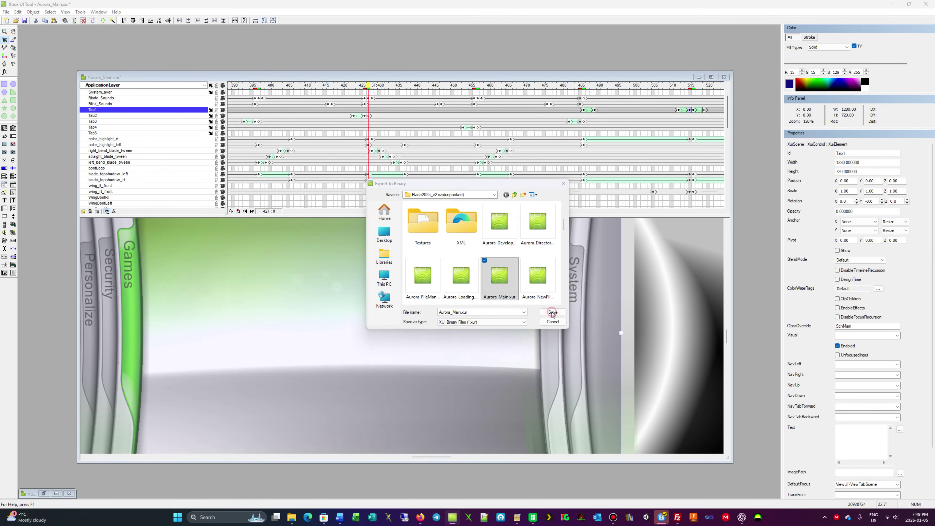
click(489, 260)
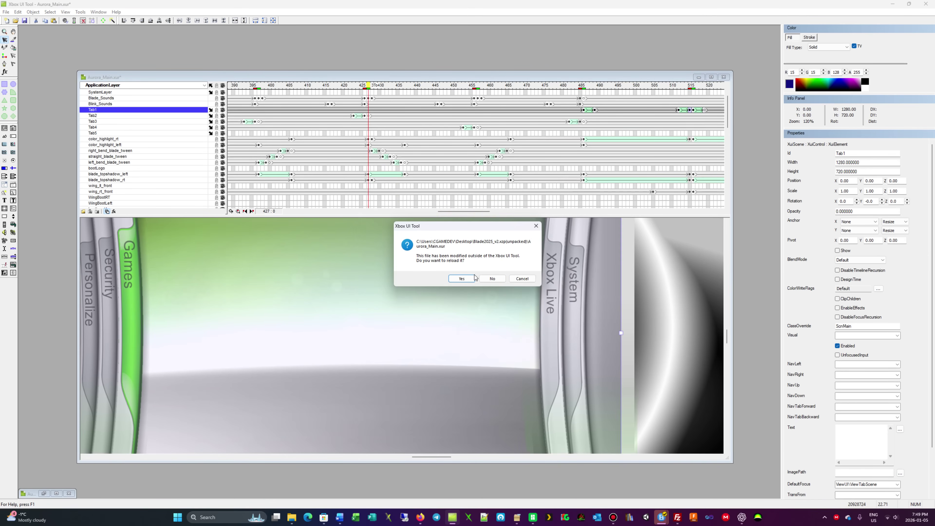
click(471, 277)
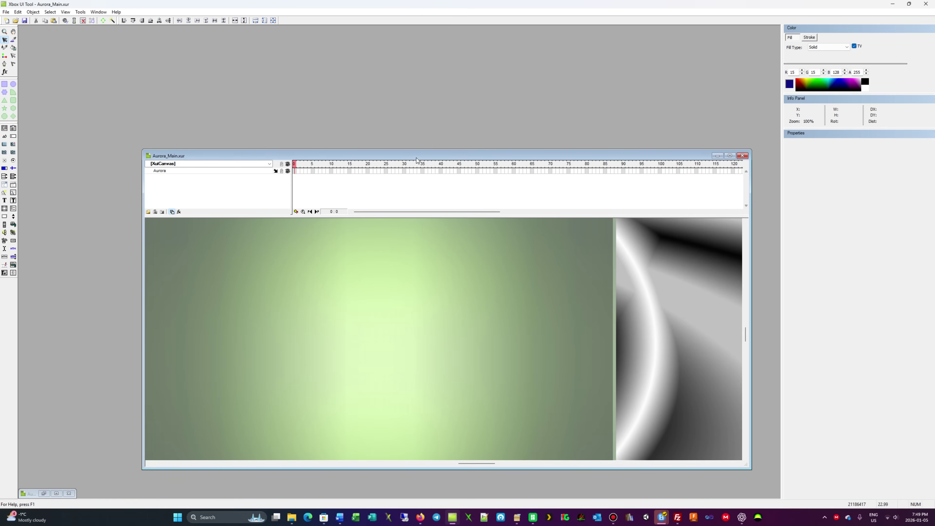
Reposition the Aurora_Main.xur document window higher and further left on screen
drag(414, 156, 377, 88)
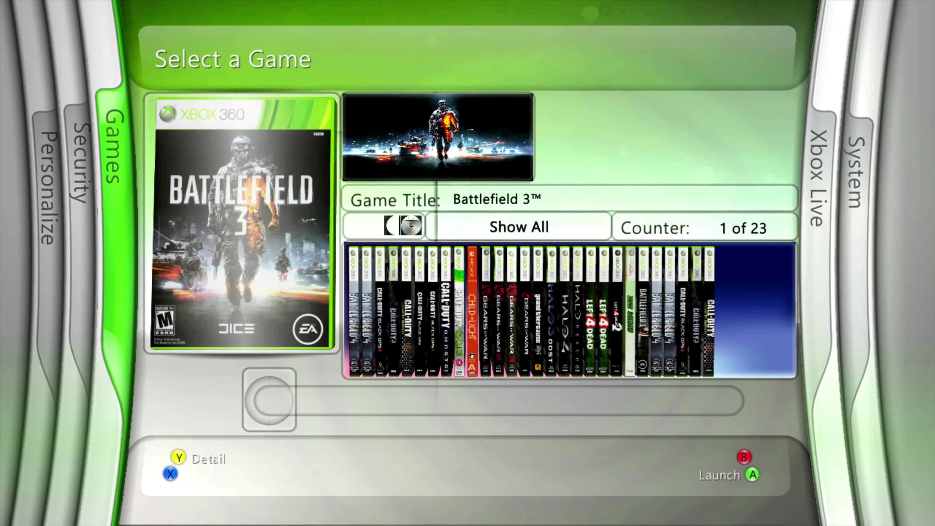
Step to another game cover, then move over to the Privacy & Security page
key(Right)
key(Right)
key(Right)
key(Right)
key(Right)
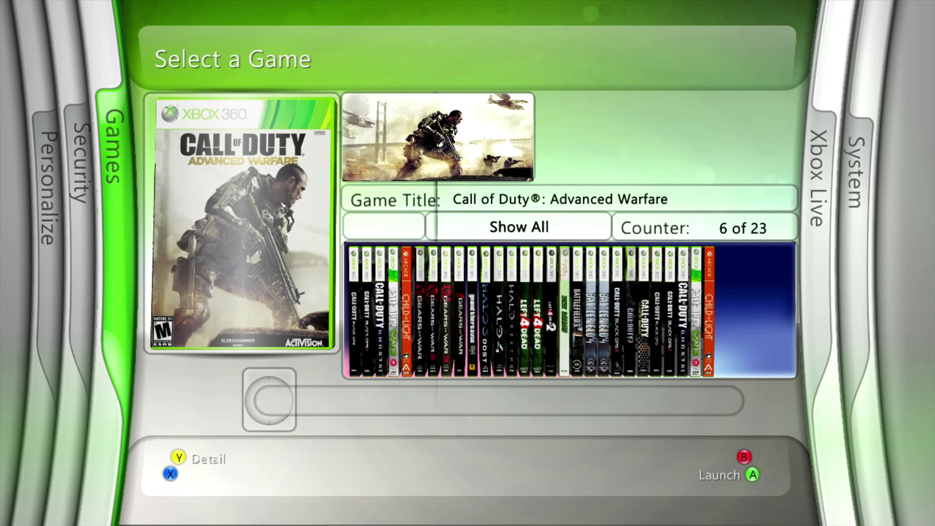
key(Left)
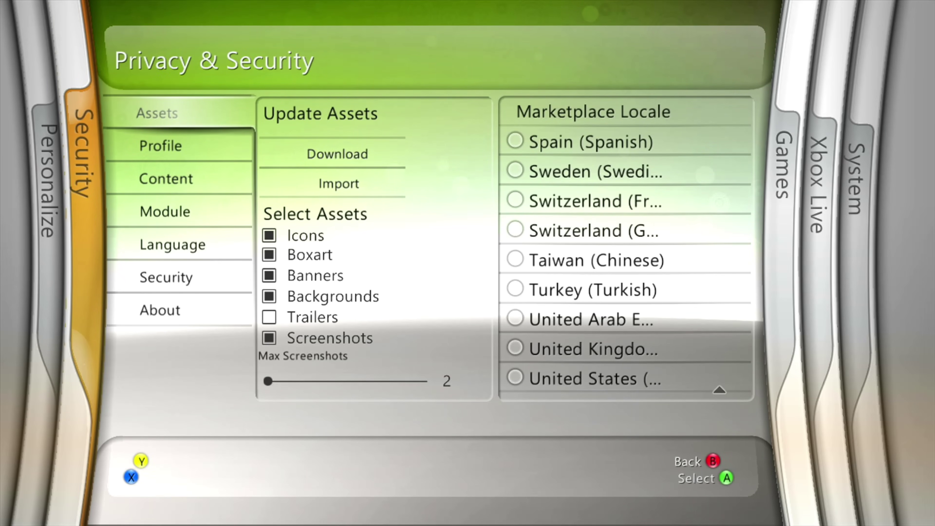
Step through the Profile and Content security pages, including the title update path options, down to Module
key(Down)
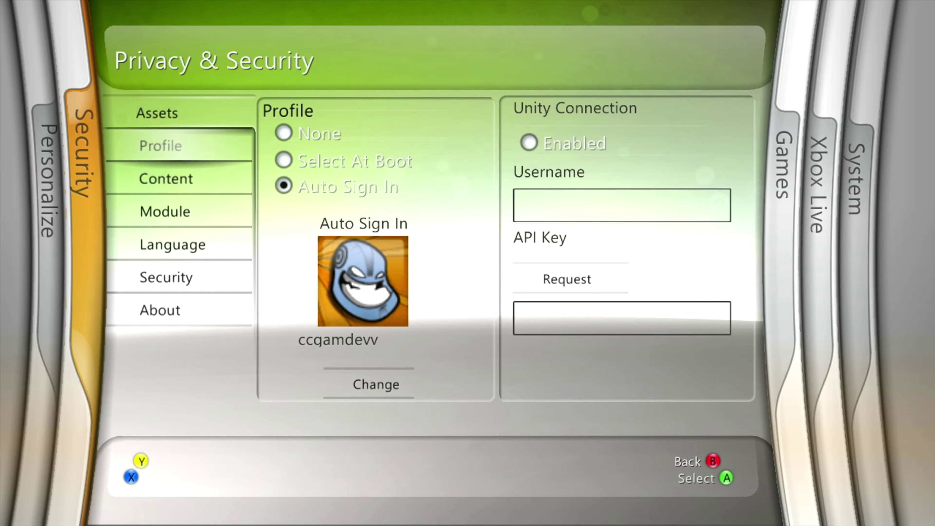
key(Down)
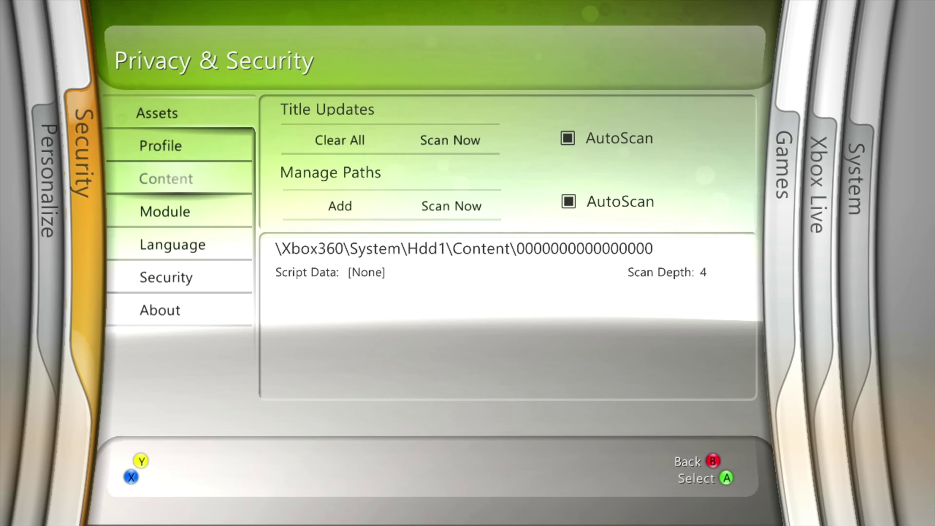
key(Right)
key(Down)
key(Down)
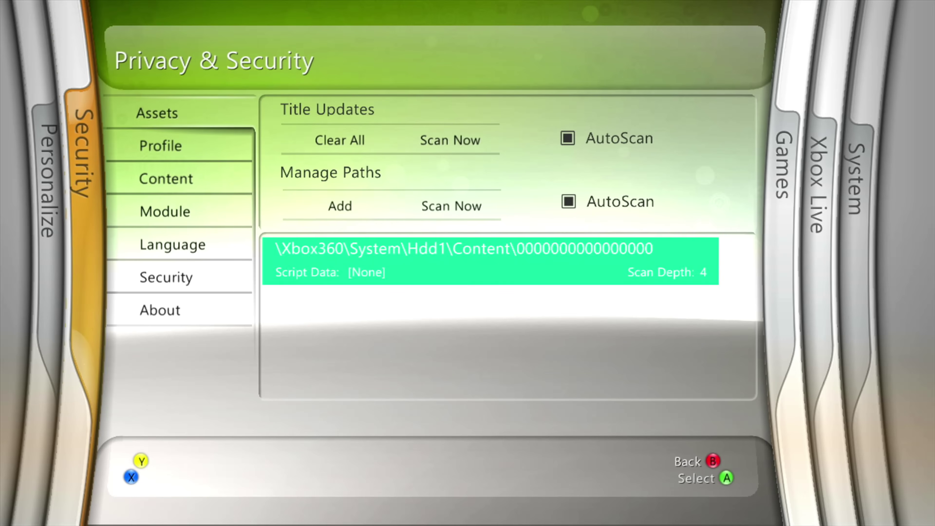
key(Left)
key(Down)
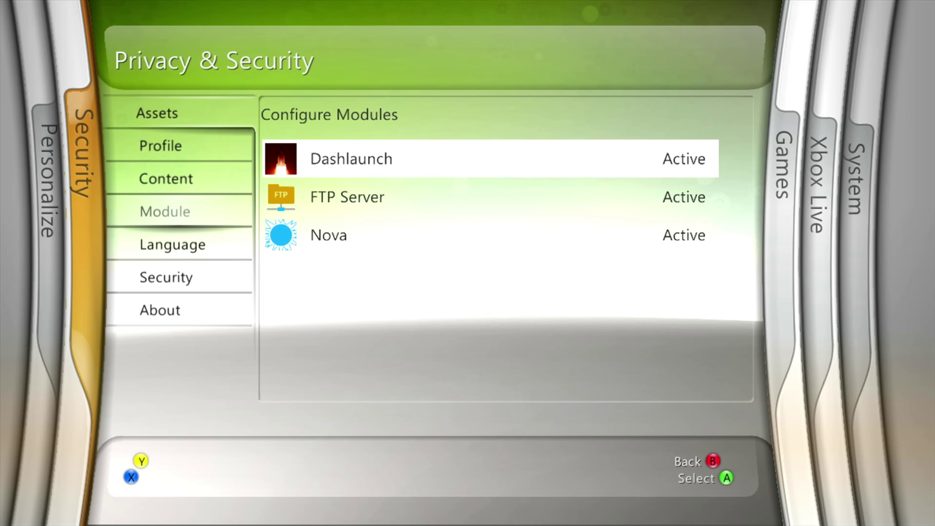
key(Down)
key(Down)
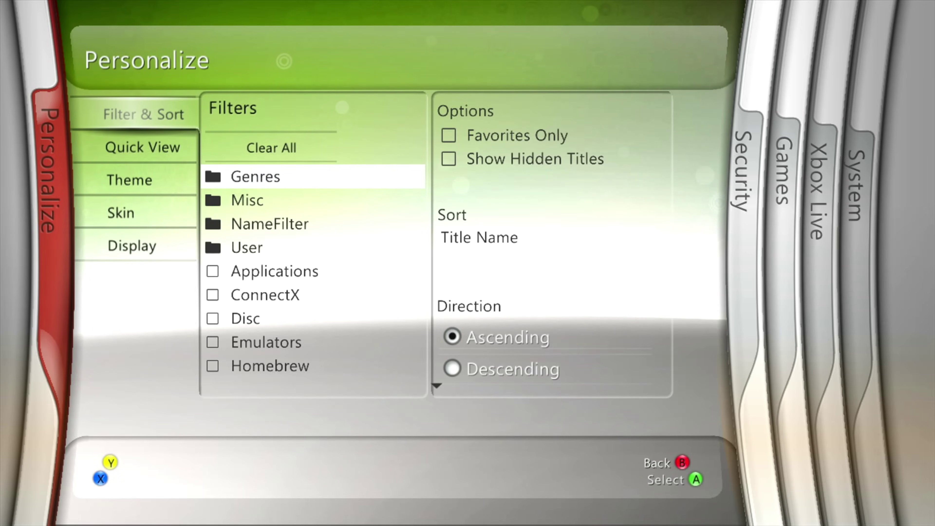
View the Quick View and Theme pages, moving down to the Background option
key(Down)
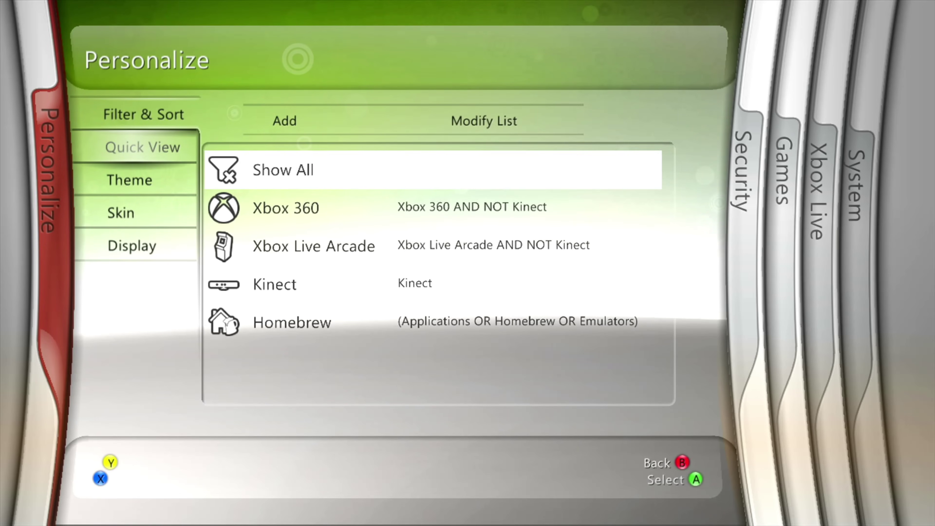
key(Down)
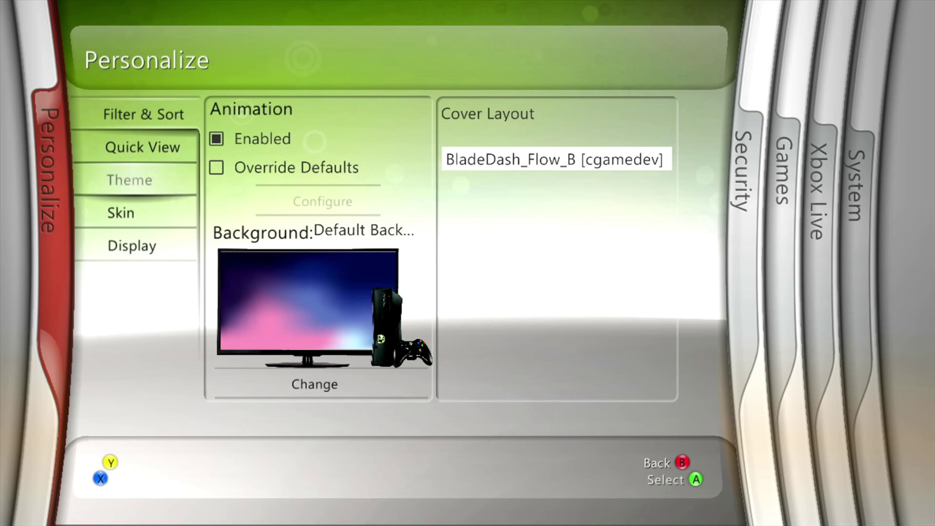
key(Right)
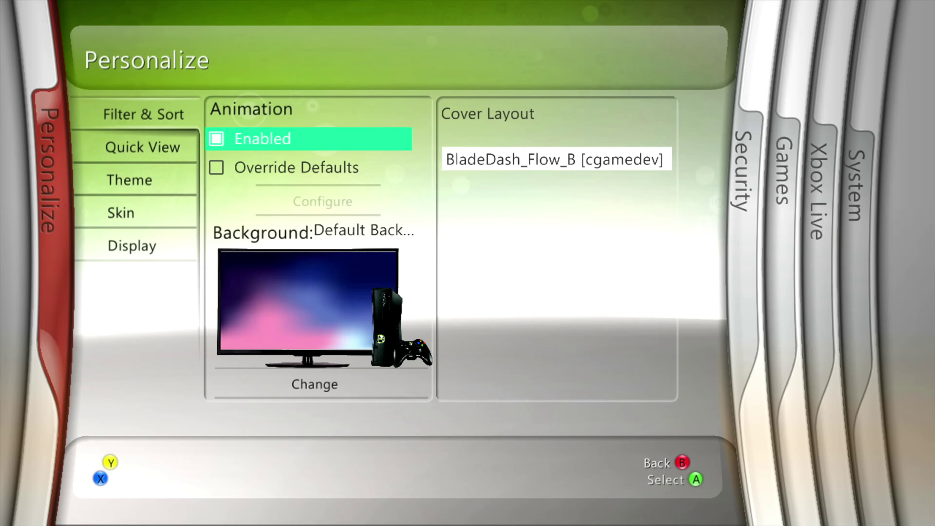
key(Down)
key(Down)
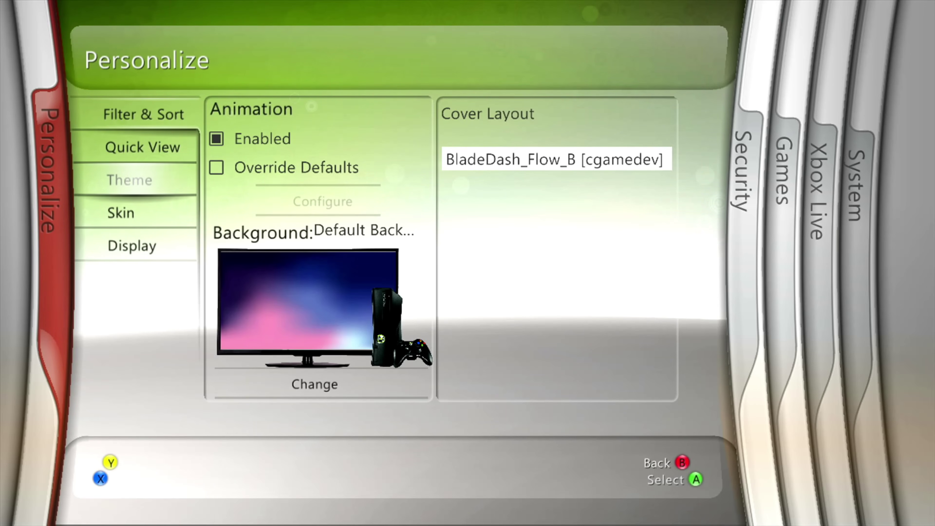
Open the background list, leave Default Background unchanged, and show the Skin page
click(315, 384)
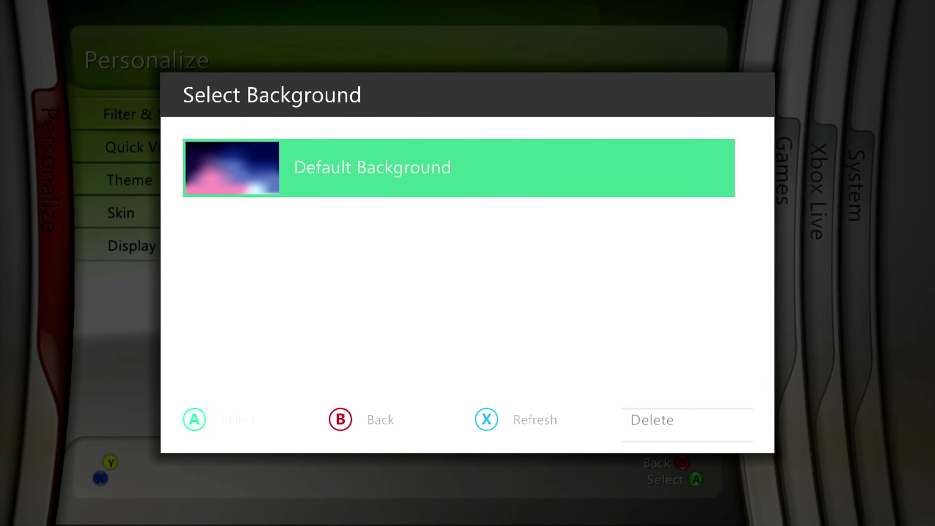
key(Escape)
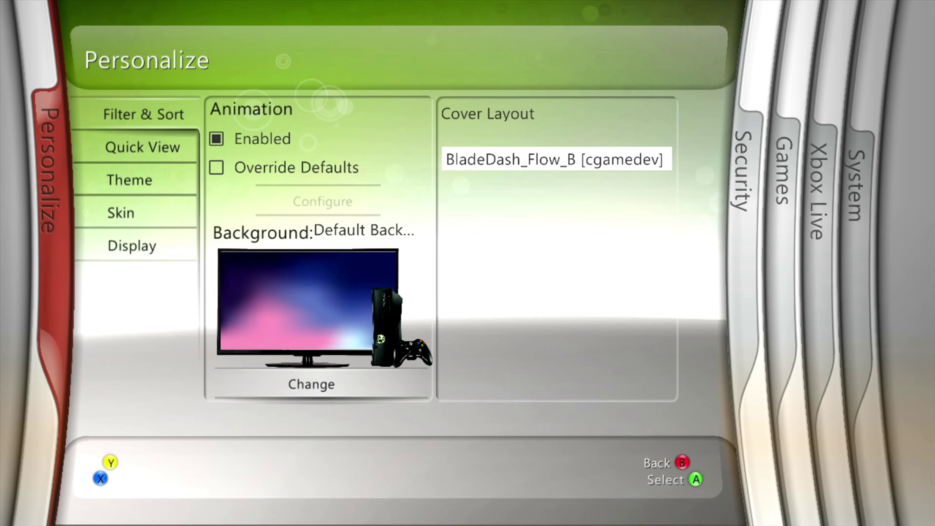
key(Left)
key(Down)
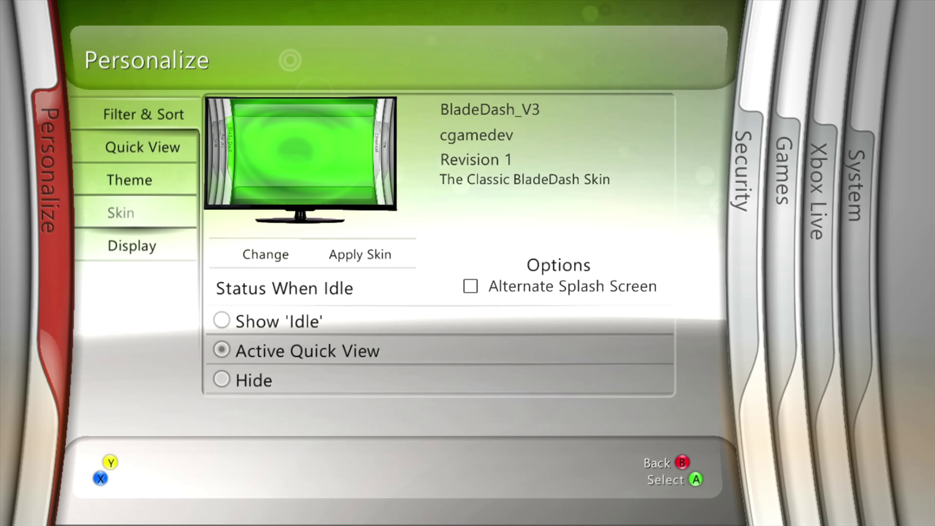
key(Right)
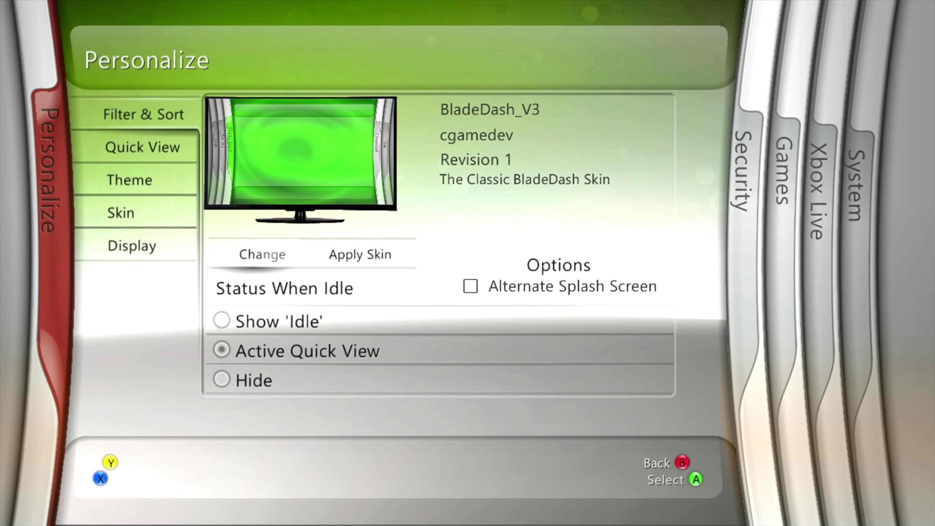
key(Right)
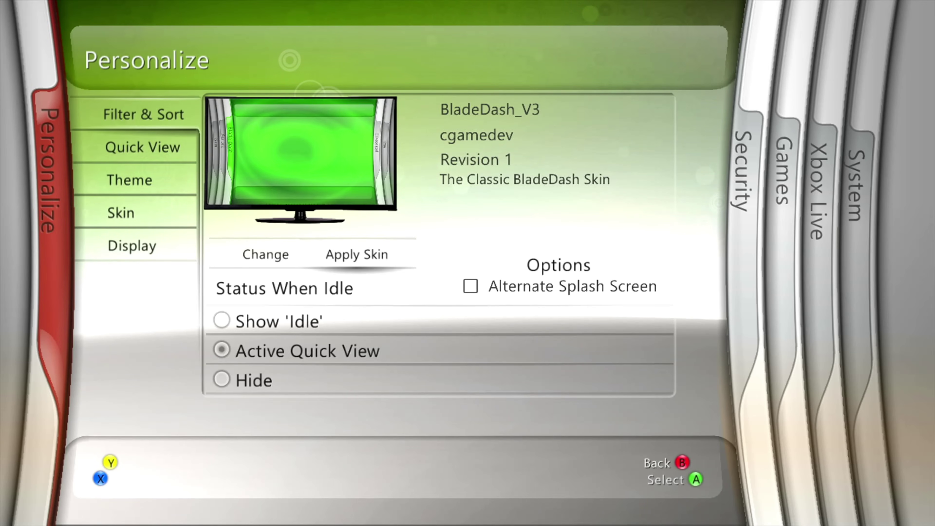
key(Left)
key(Left)
key(Right)
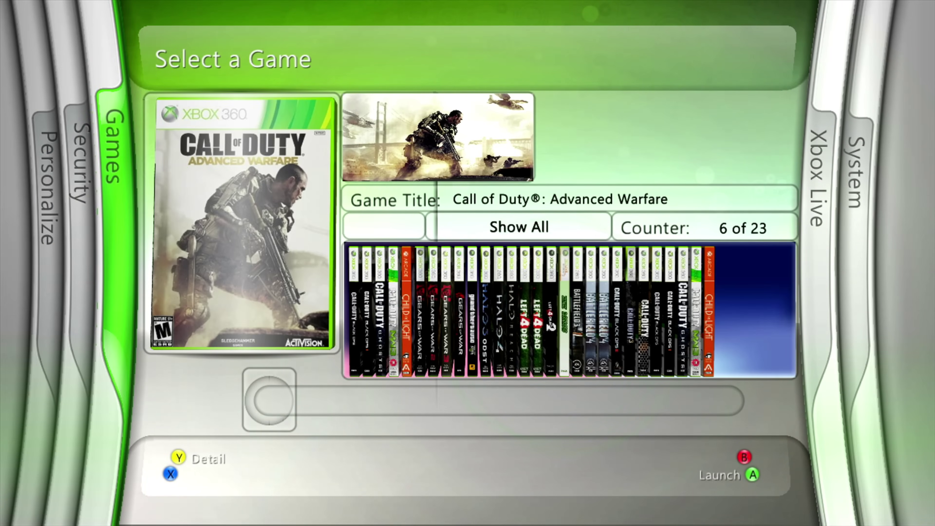
key(Right)
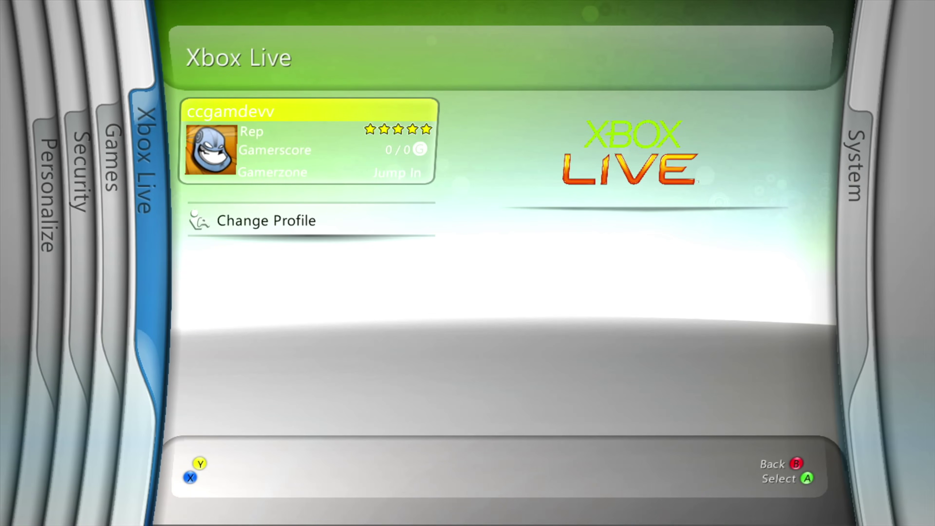
Move through the Games blade to the System blade and peek at the scripts manager
key(Right)
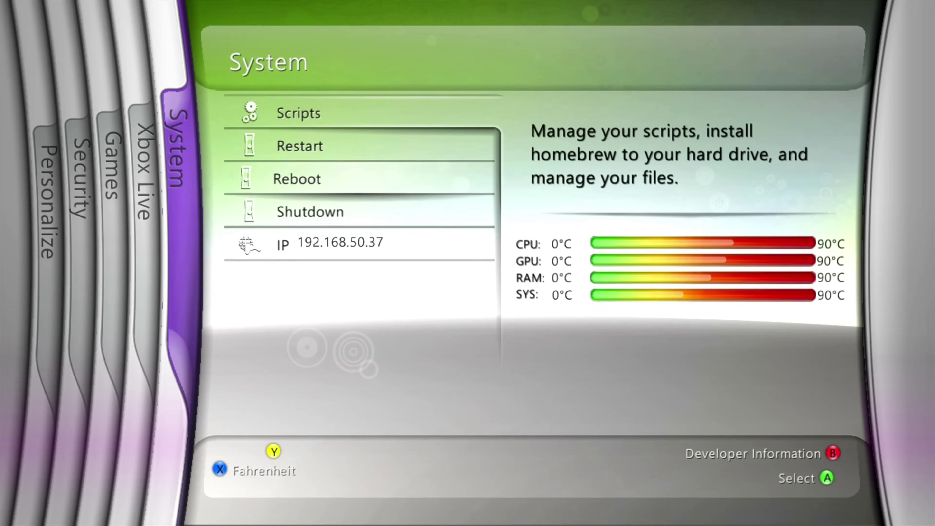
key(Return)
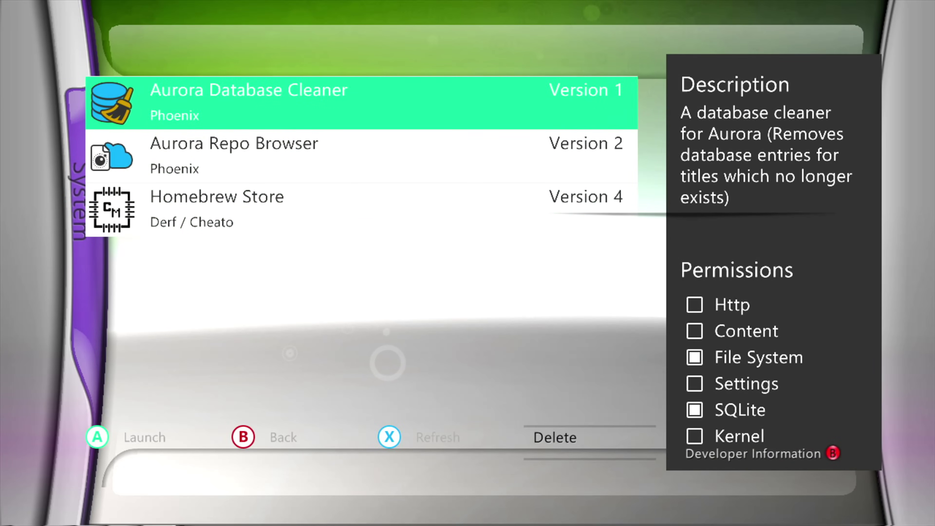
key(Escape)
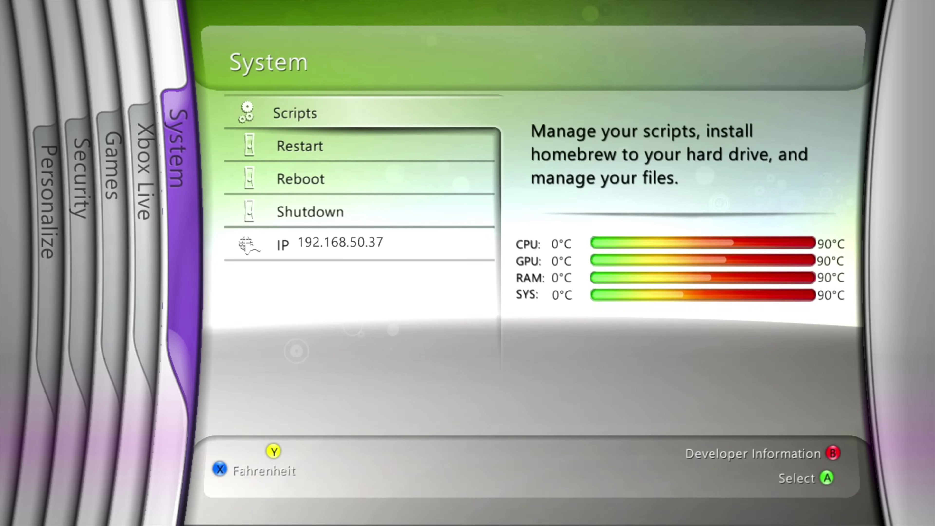
Move down the System options, then go back via Xbox Live to the next library game
key(Down)
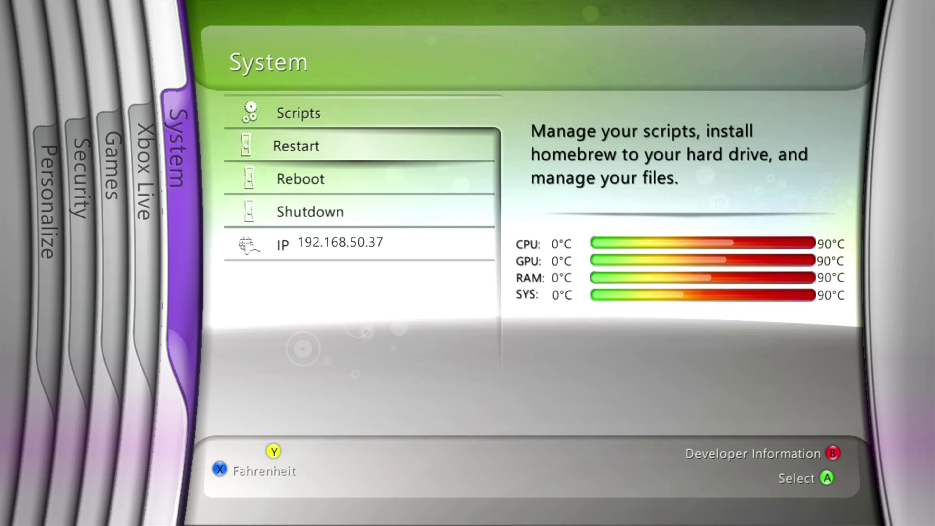
key(Down)
key(Left)
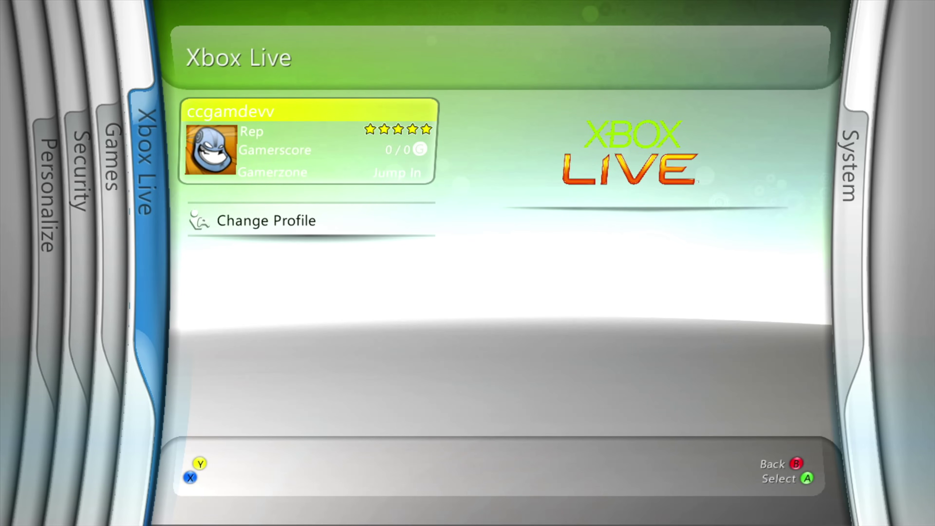
key(Left)
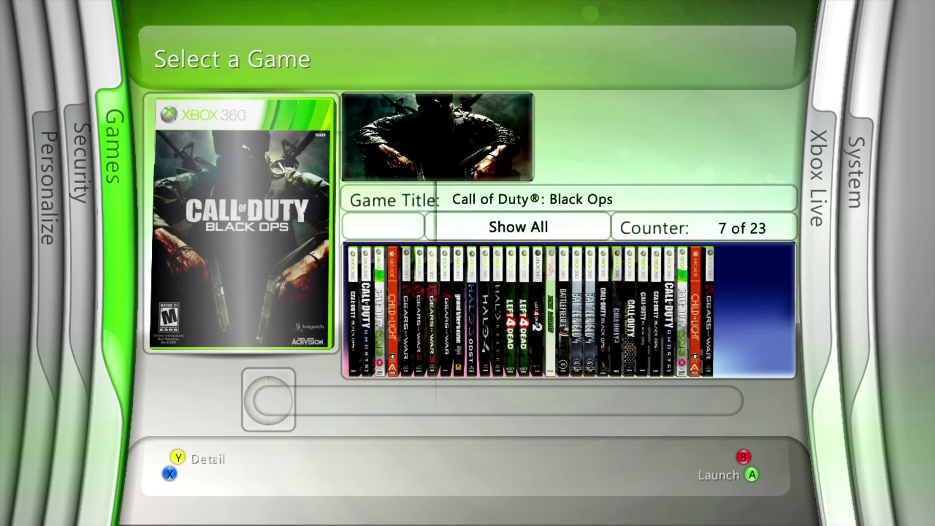
key(Right)
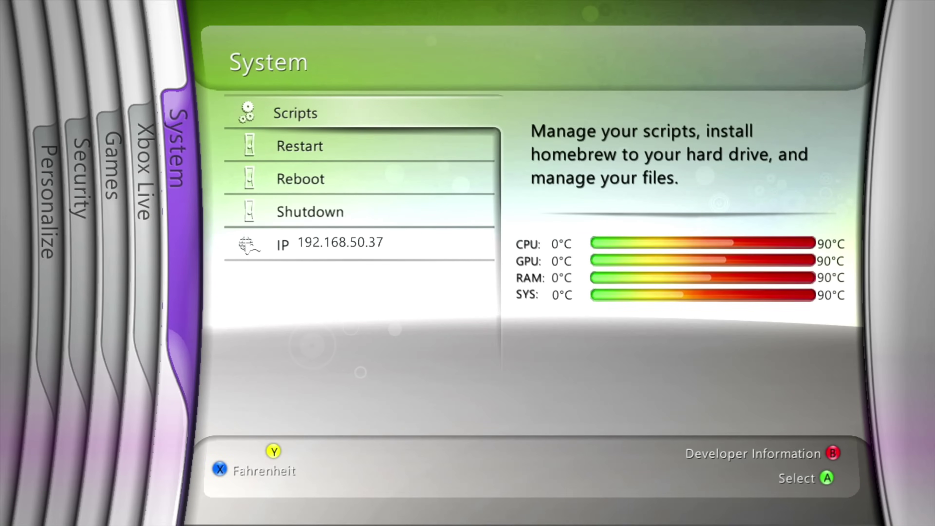
Select Reboot on the System blade and confirm restarting the Xbox 360
key(Down)
key(Down)
key(Return)
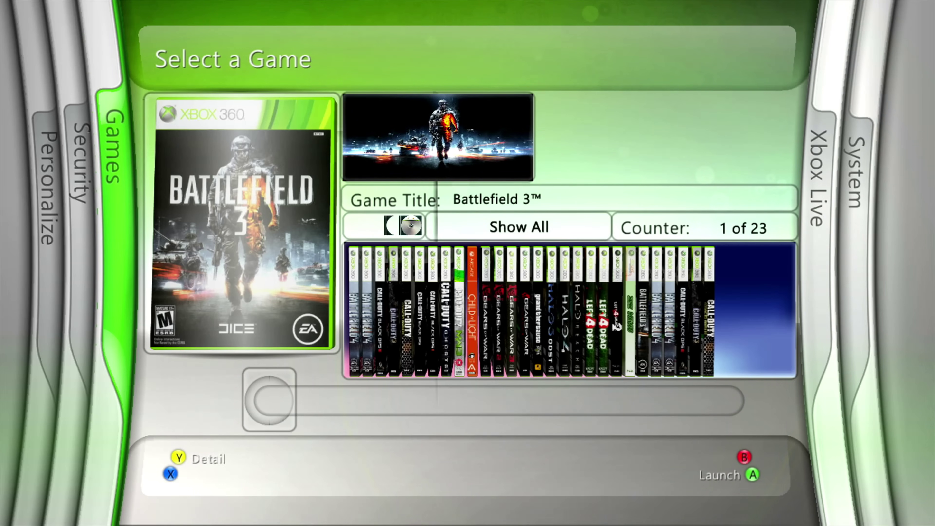
Browse a game cover, then visit the Xbox Live and System pages and return to Xbox Live
key(Right)
key(Right)
key(Right)
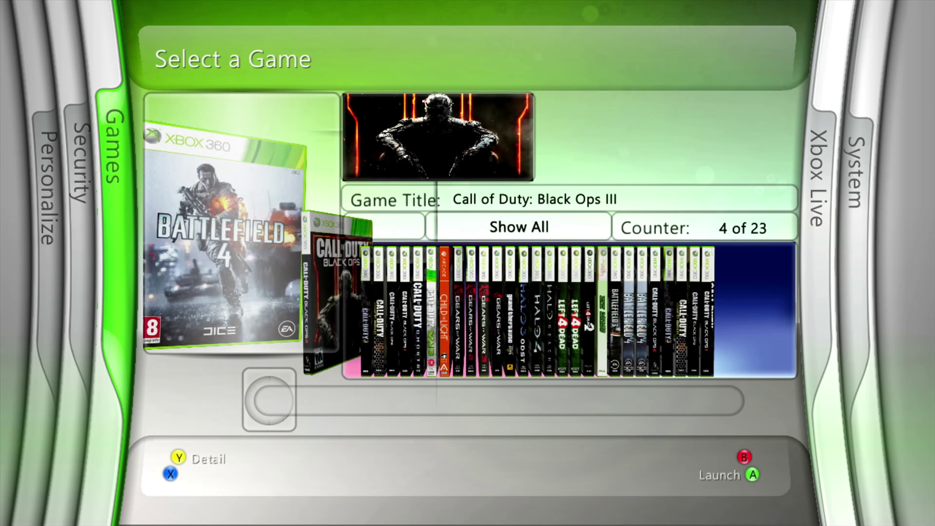
key(ctrl+Tab)
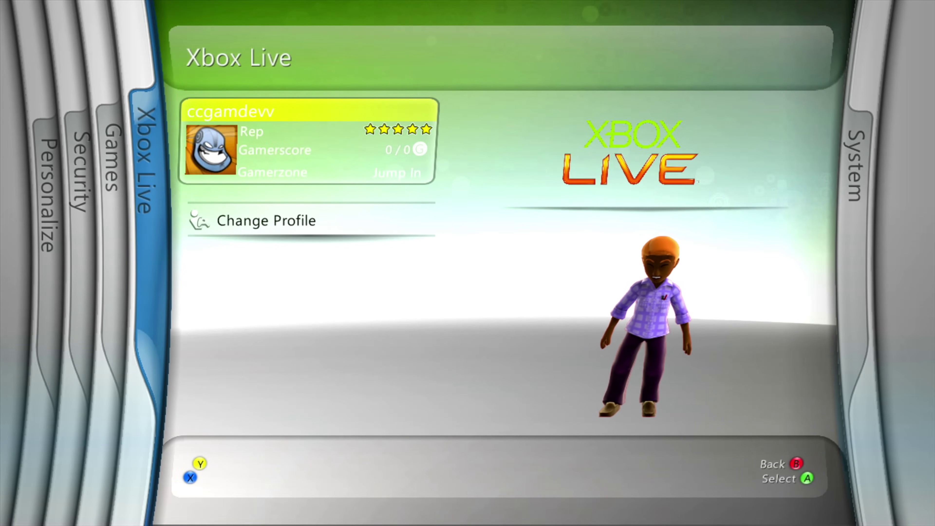
key(ctrl+Tab)
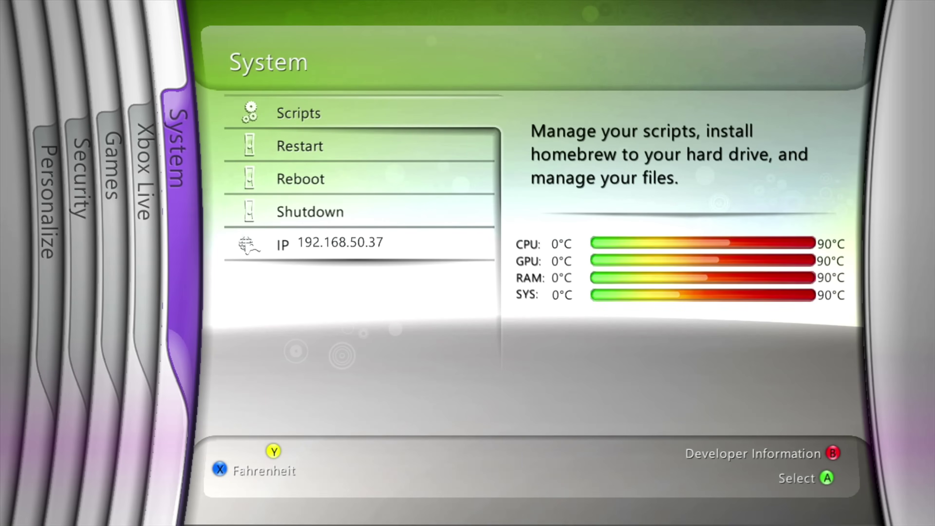
key(ctrl+shift+Tab)
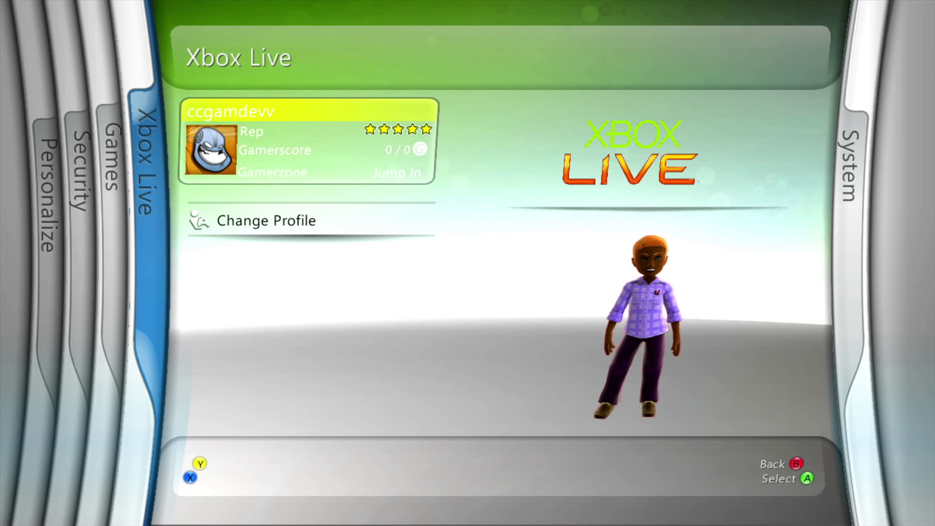
Scroll the game library back past the first game, then move to Privacy & Security
key(Left)
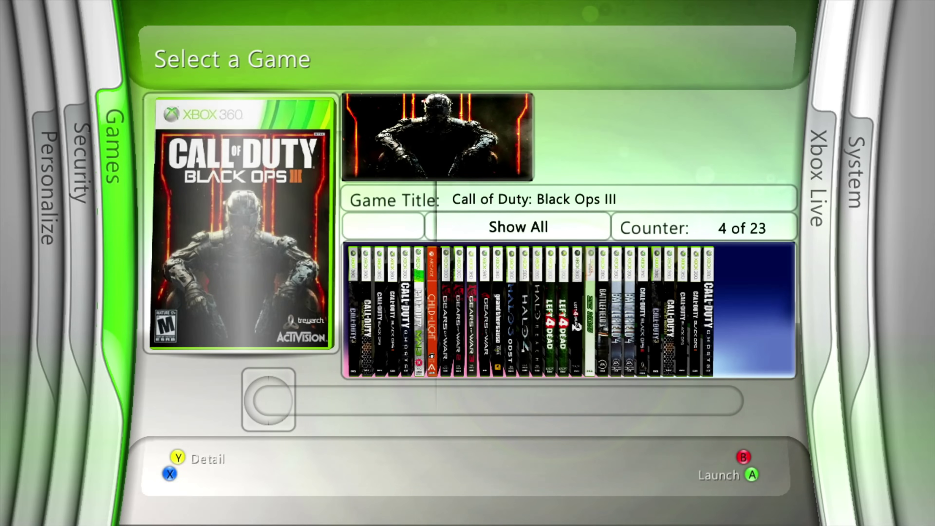
key(Left)
key(Left)
key(Left)
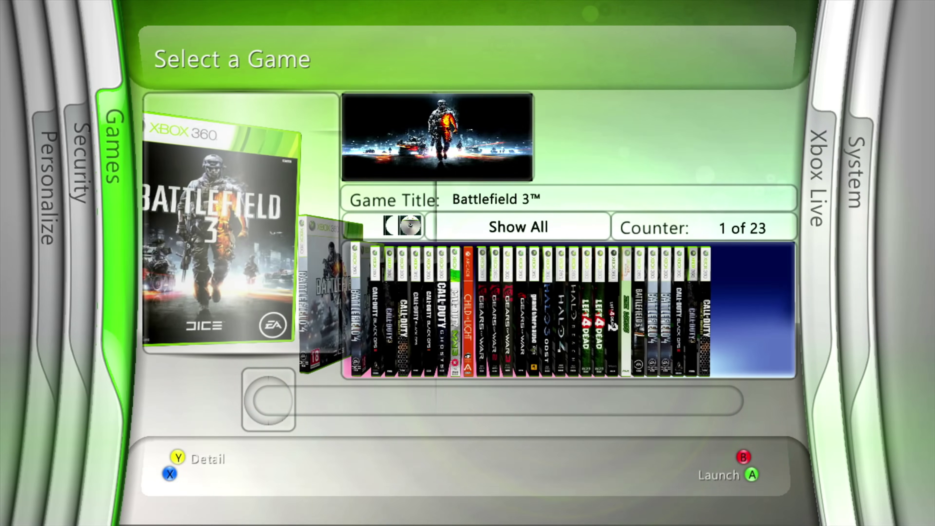
key(Left)
key(Left)
key(Left)
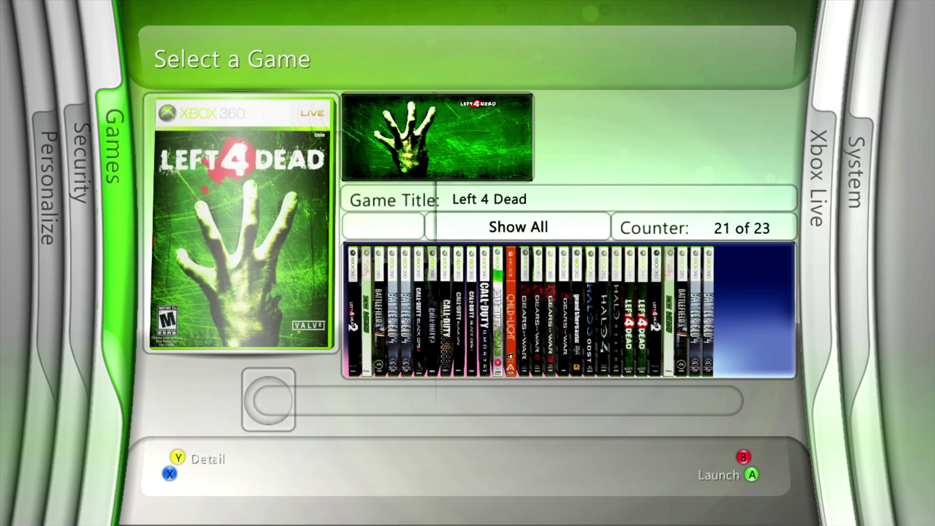
key(Left)
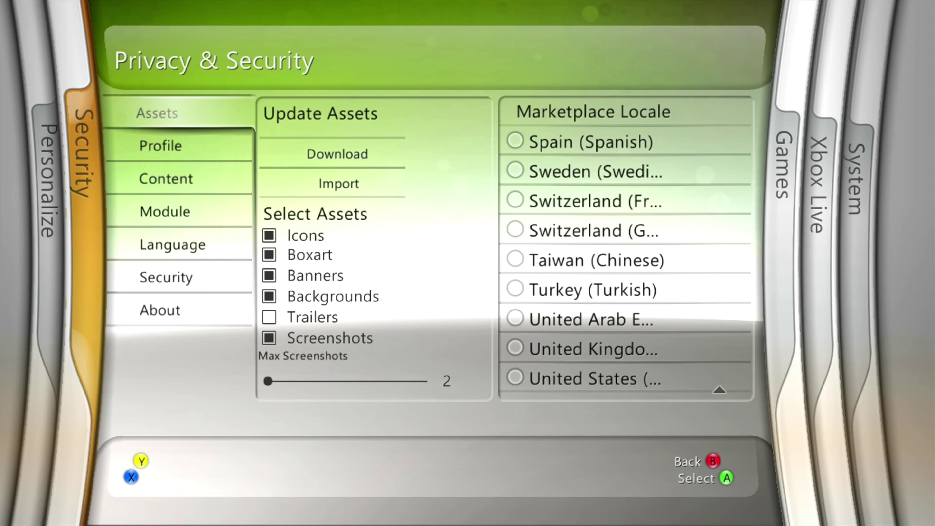
Step through the Security, About, Language and Content pages, ending on Module
key(Down)
key(Down)
key(Down)
key(Down)
key(Down)
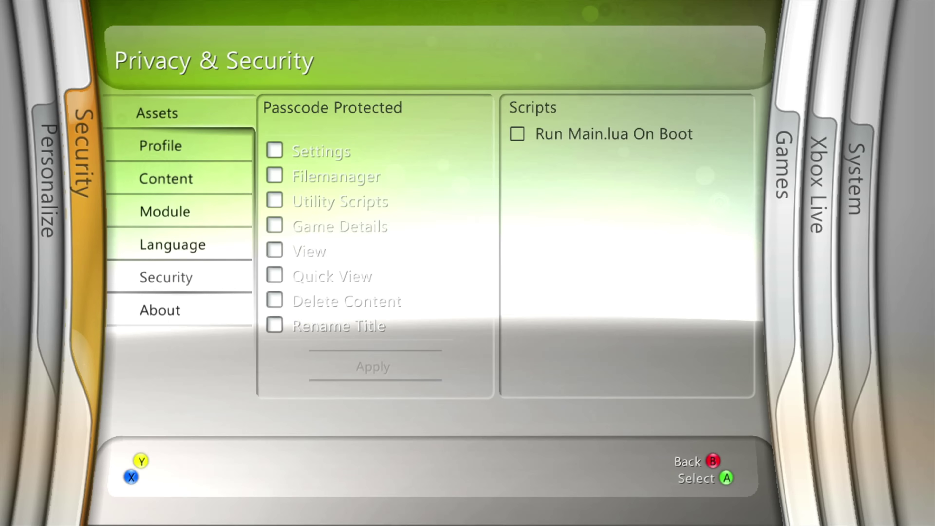
key(Down)
key(Up)
key(Up)
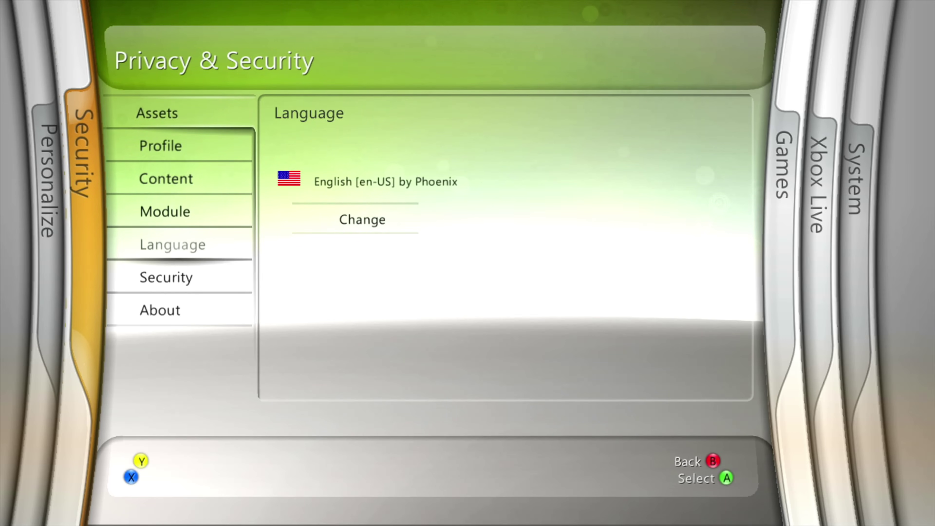
key(Up)
key(Down)
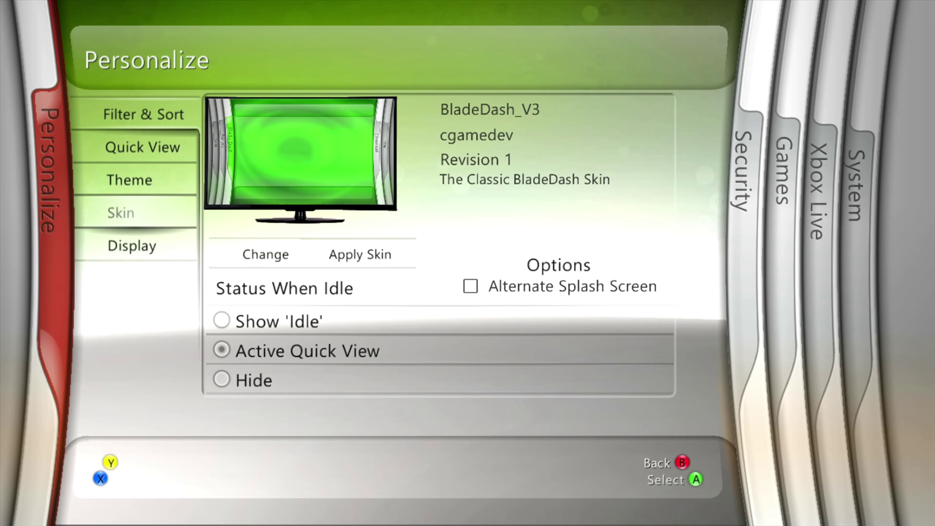
Set the Theme cover layout to BladeDash_Flow_B [A]
key(Up)
key(Right)
key(Right)
key(Return)
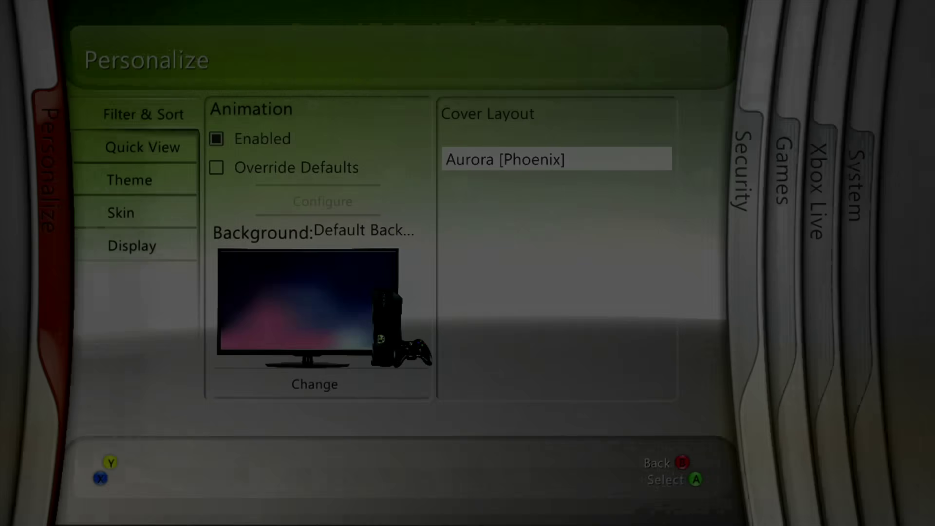
key(Down)
key(Down)
key(Down)
key(Down)
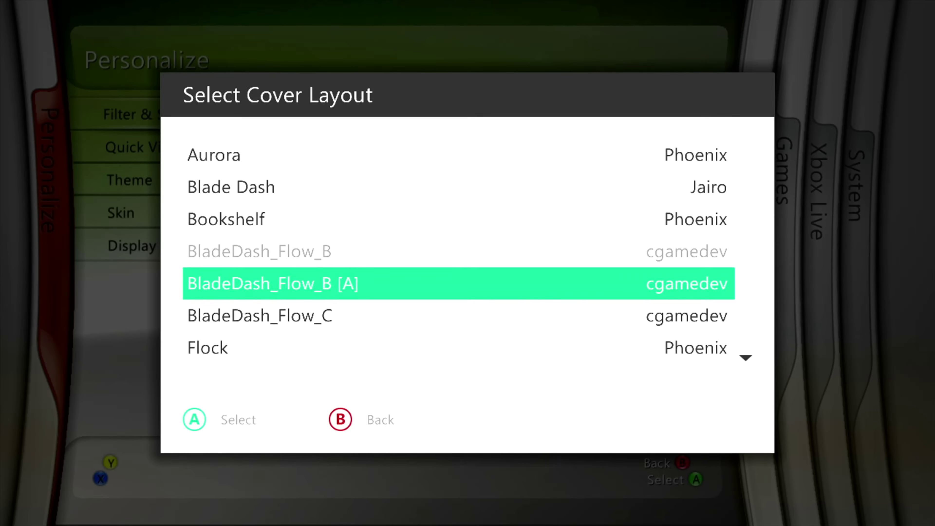
key(Return)
Browse the game covers around Call of Duty 3 in the new layout
key(Right)
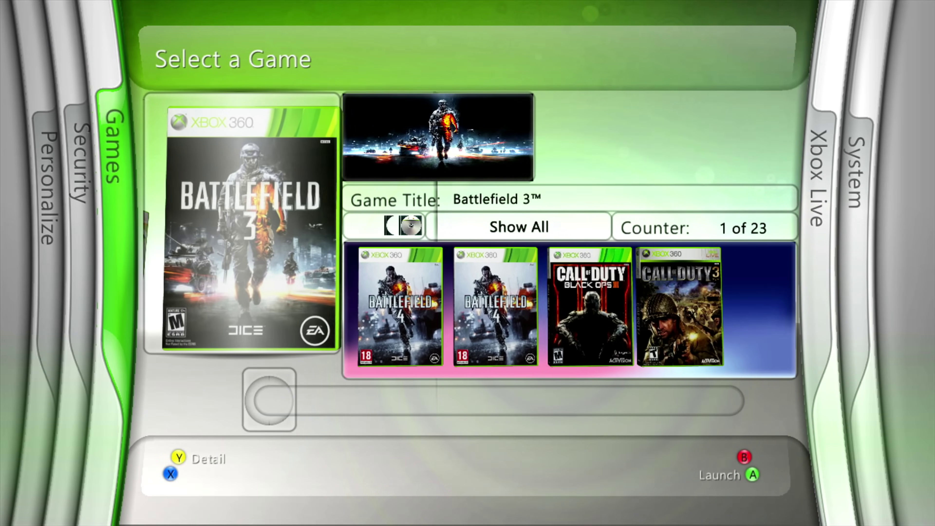
key(Right)
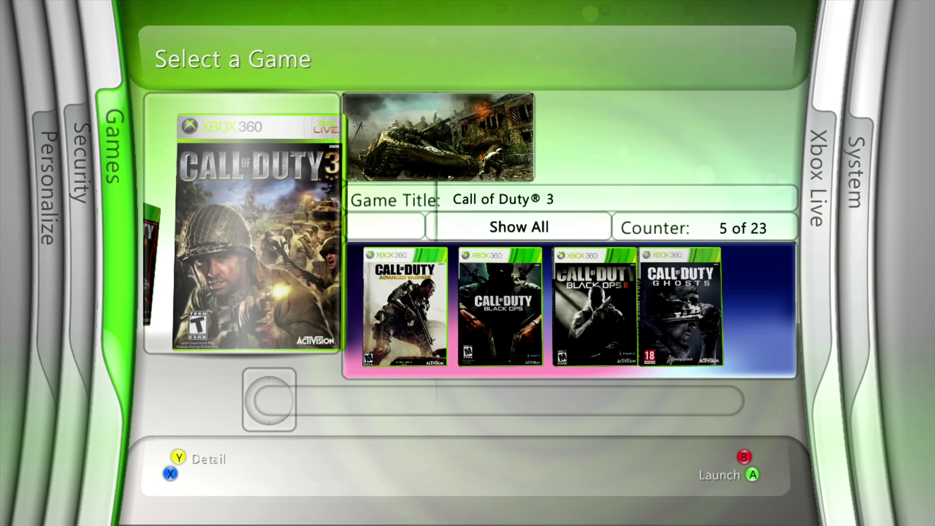
key(Right)
key(Left)
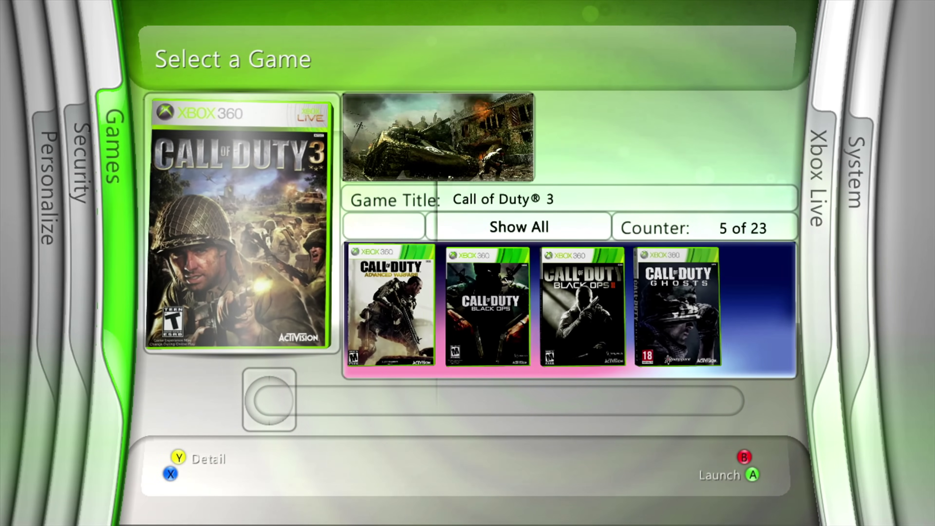
key(Right)
key(Right)
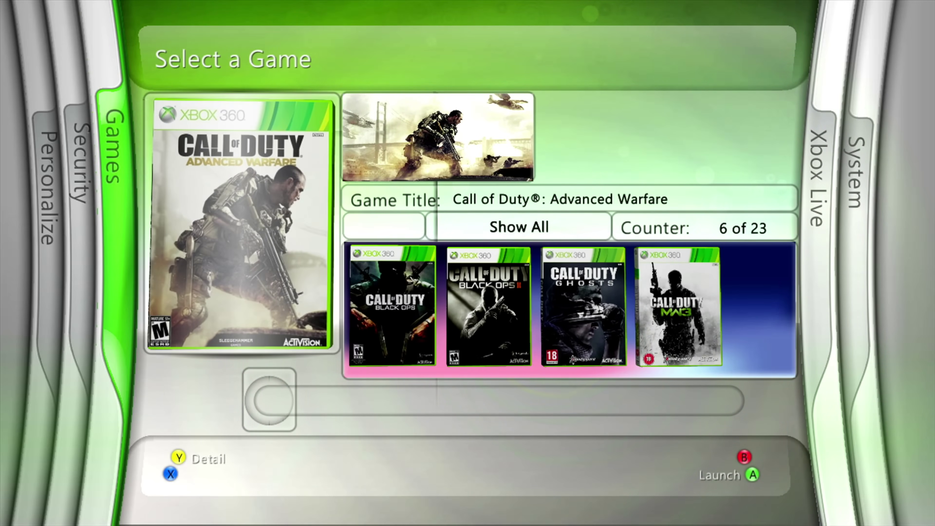
key(Left)
Return to the Personalize theme settings and choose the BladeDash_Flow_B cover layout
key(Page_Up)
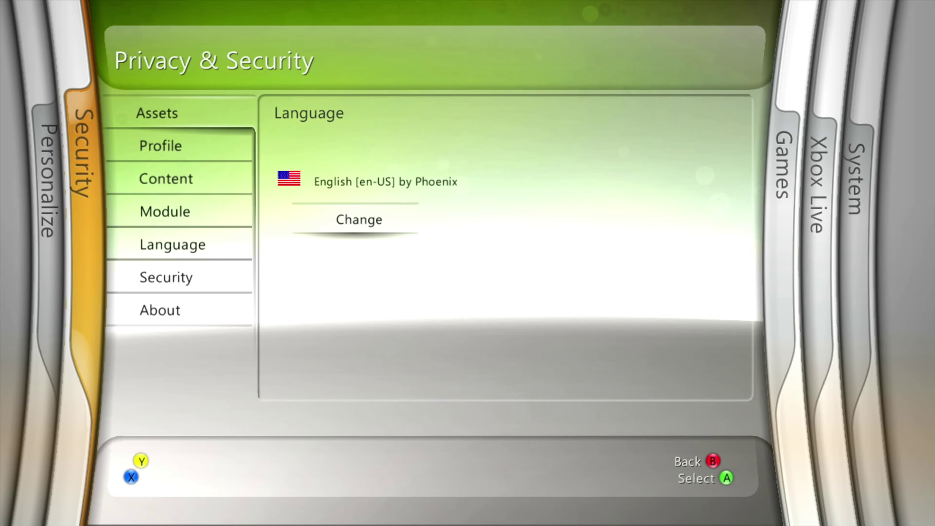
key(Page_Up)
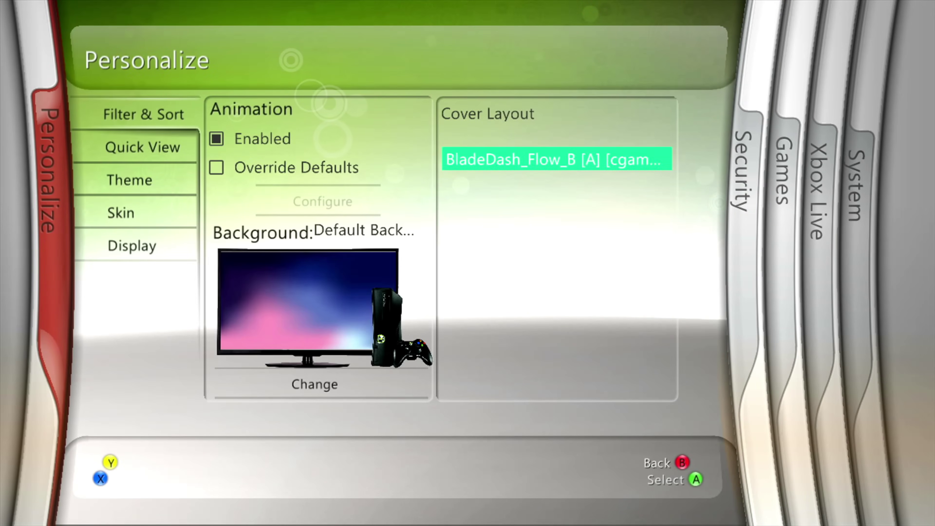
key(Page_Down)
key(Page_Up)
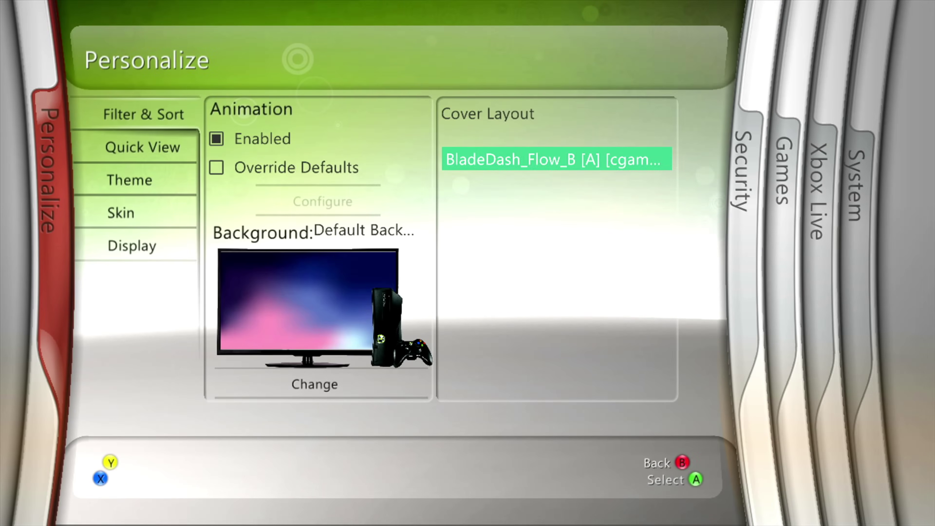
key(Return)
key(Down)
key(Down)
key(Down)
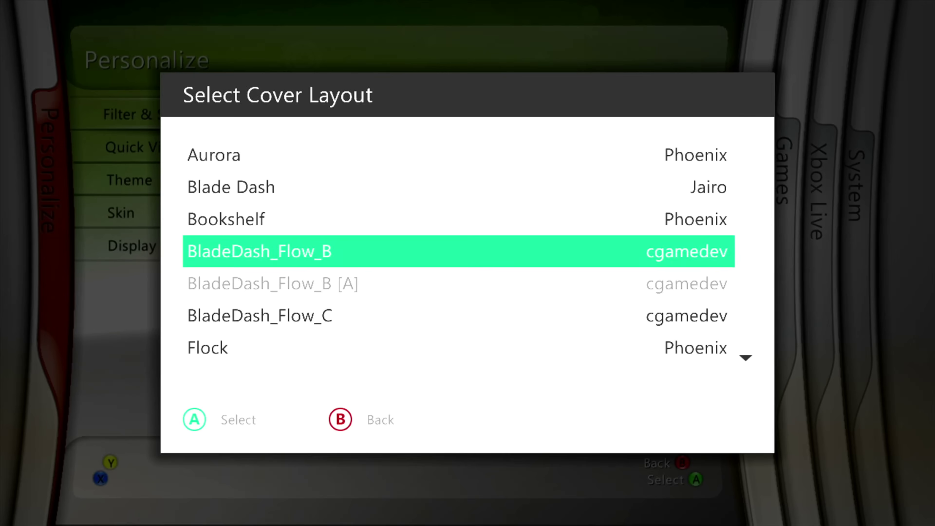
key(Return)
Check the game library, reapply BladeDash_Flow_B, and browse further through the covers
key(Page_Down)
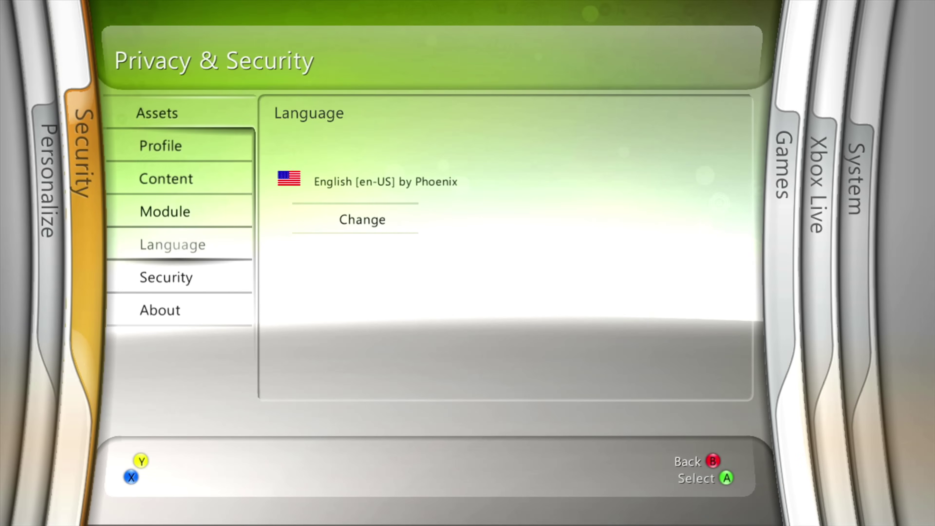
key(Page_Down)
key(Right)
key(Right)
key(Right)
key(Right)
key(Right)
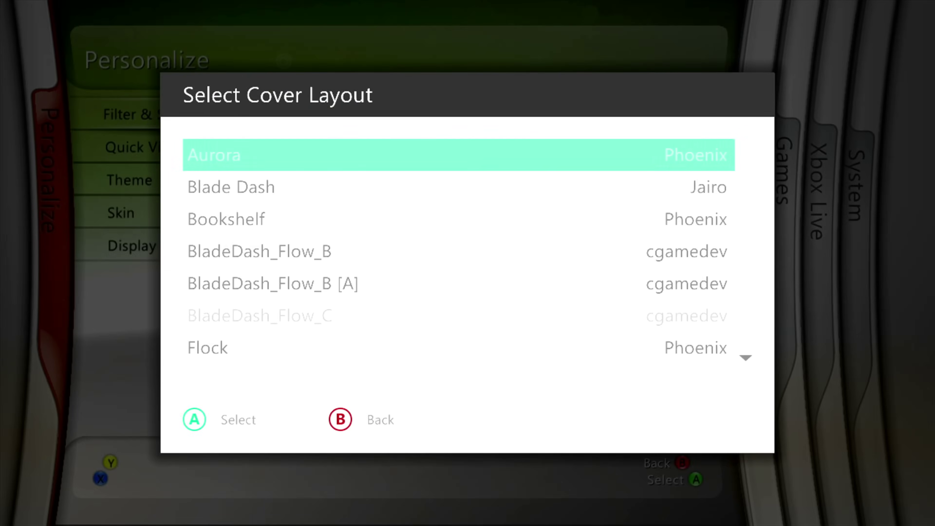
key(Down)
key(Down)
key(Down)
key(Return)
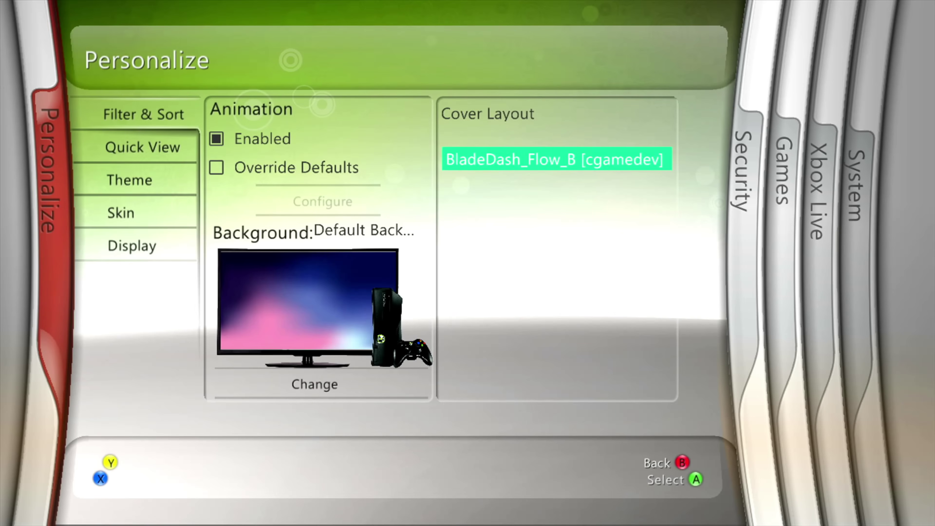
key(Right)
key(Right)
key(Right)
key(Right)
key(Right)
key(Right)
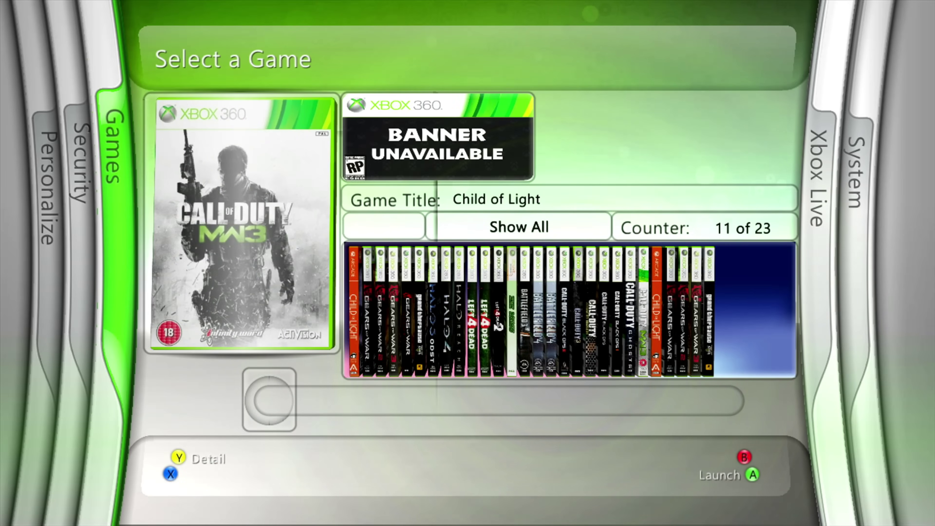
key(Right)
key(Right)
key(Right)
key(Right)
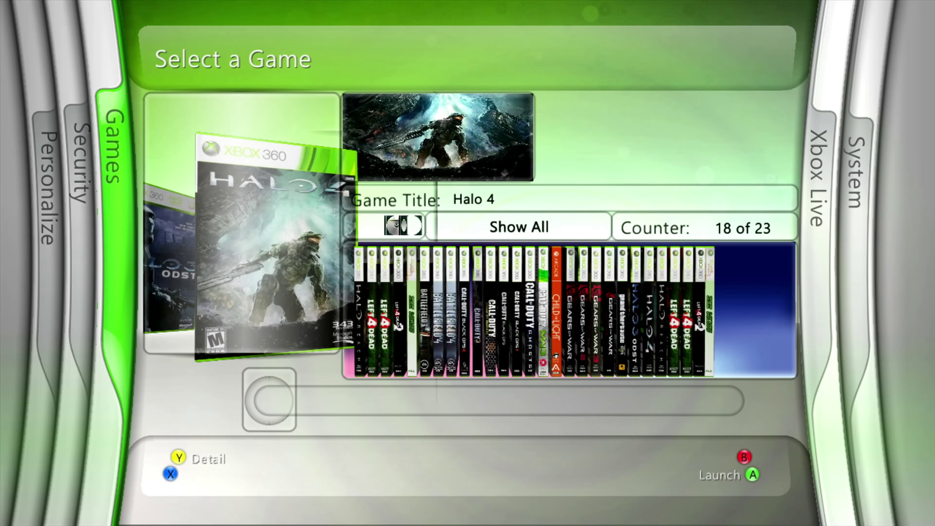
key(Right)
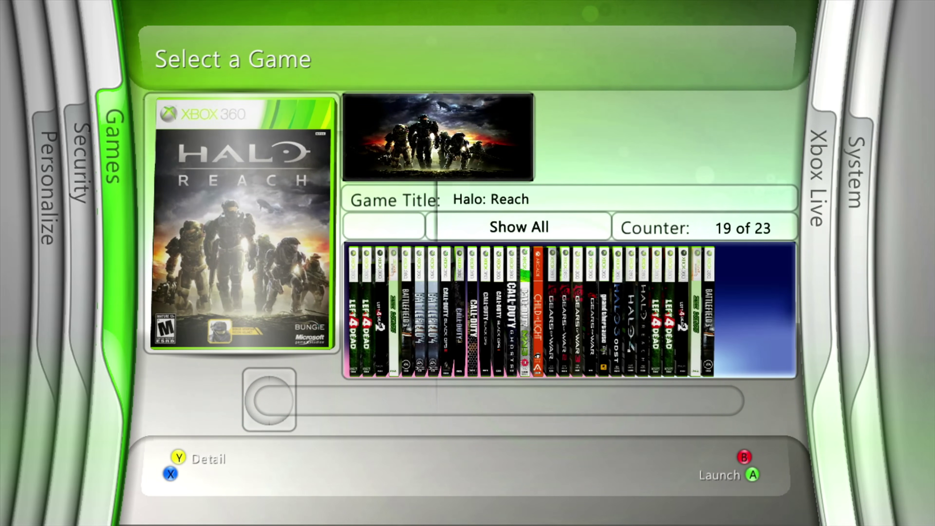
key(Escape)
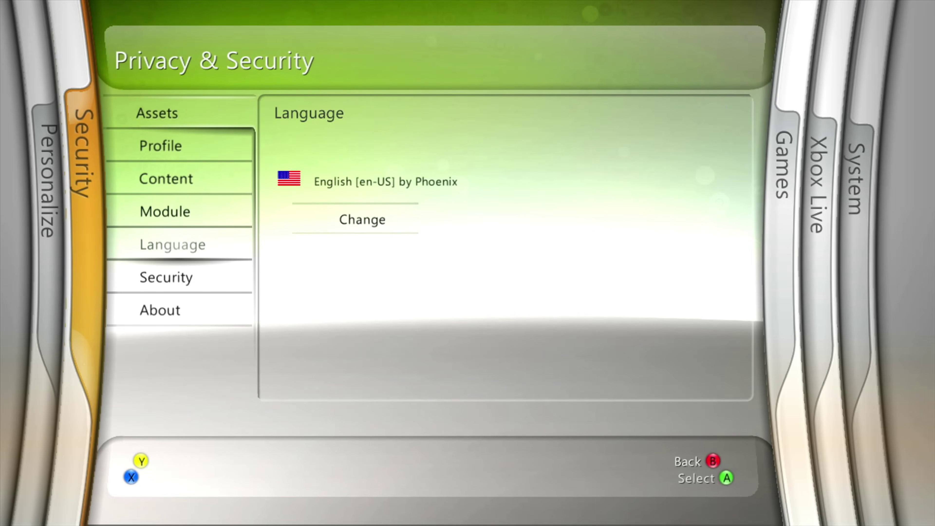
Visit the asset download settings and step the game list to Halo 3: ODST
key(Up)
key(Up)
key(Up)
key(Up)
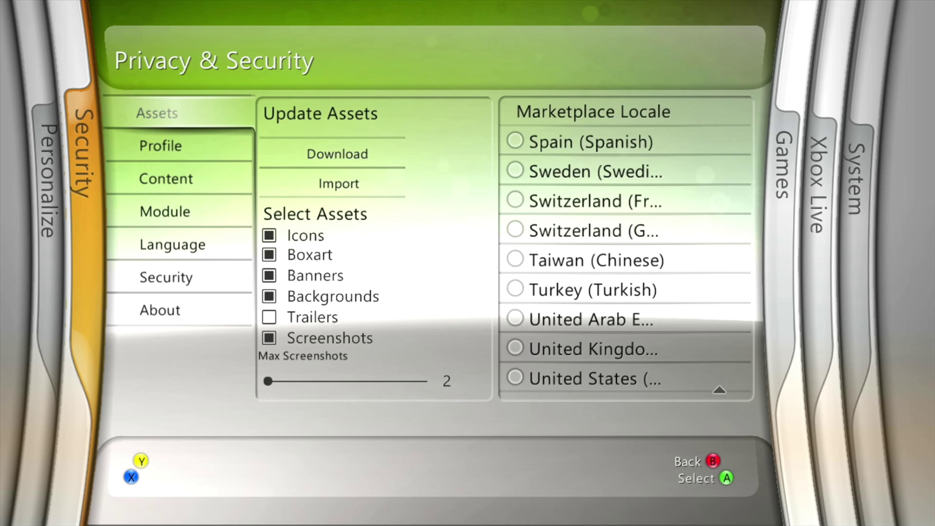
key(Right)
key(Left)
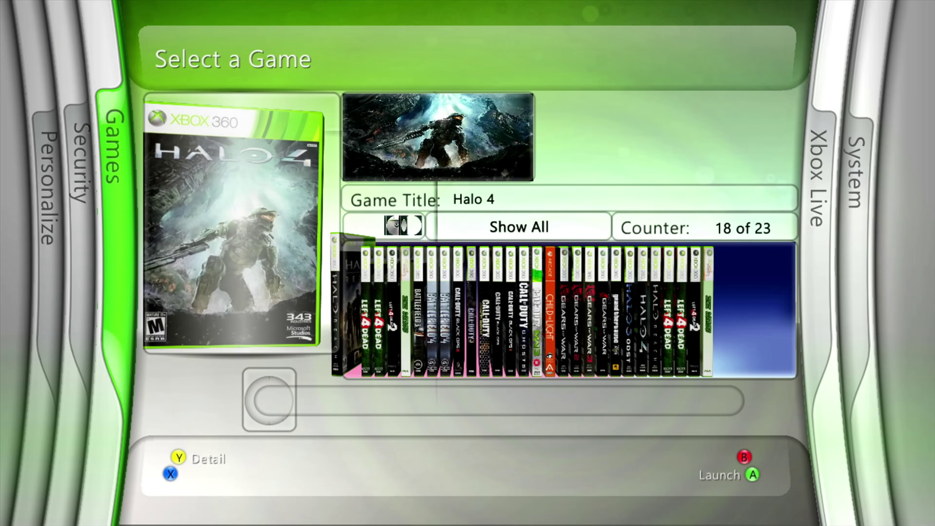
key(Left)
key(Escape)
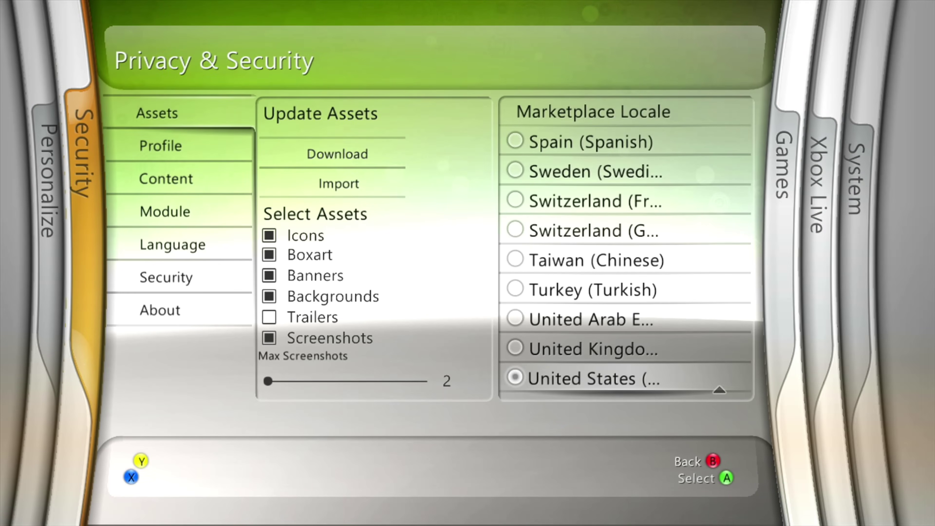
Move through the asset import option, the installed modules list and the Language page
key(Left)
key(Down)
key(Left)
key(Down)
key(Down)
key(Down)
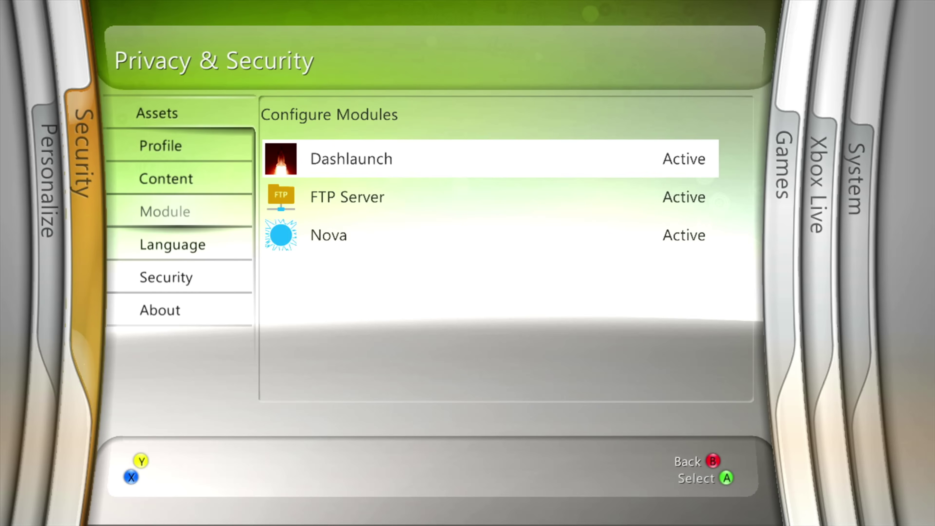
key(Right)
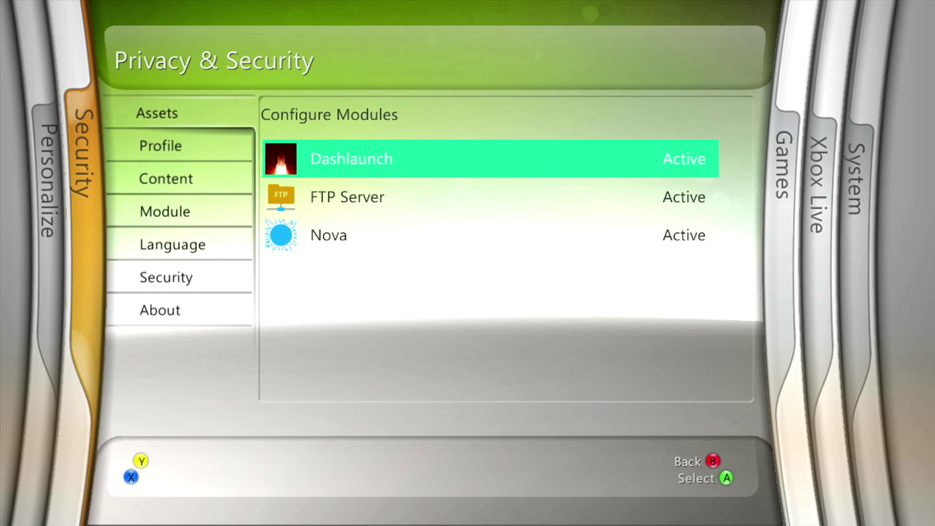
key(Left)
key(Down)
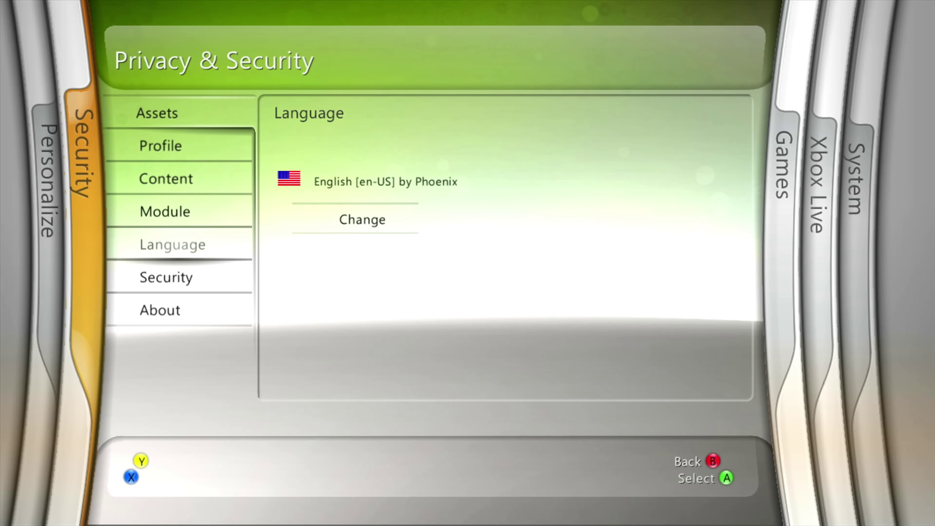
Step between Gears of War: Judgment and Halo 3: ODST in the game list, then head toward System
key(Page_Down)
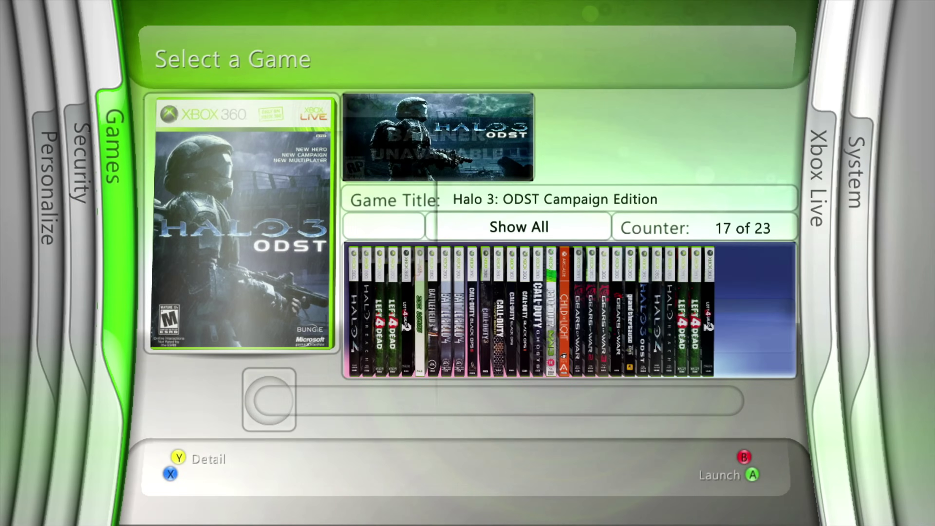
key(Left)
key(Left)
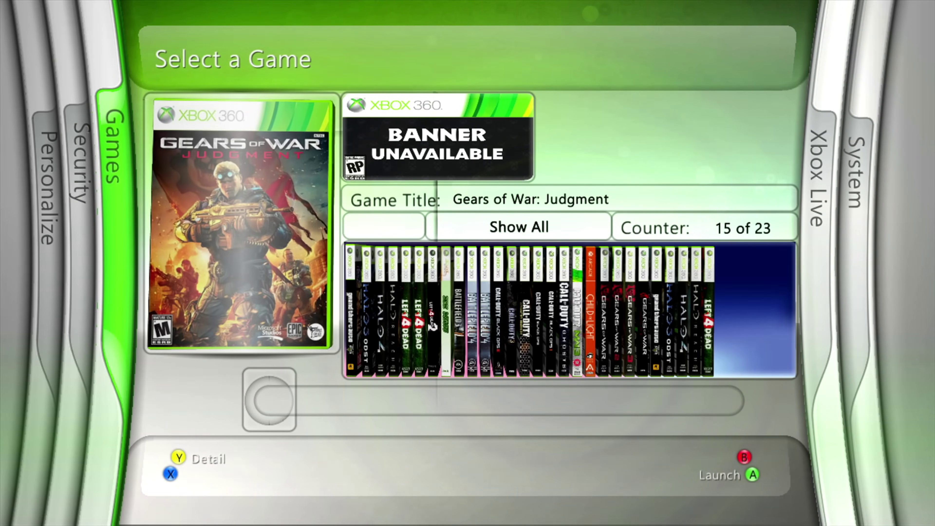
key(Right)
key(Right)
key(Right)
key(Right)
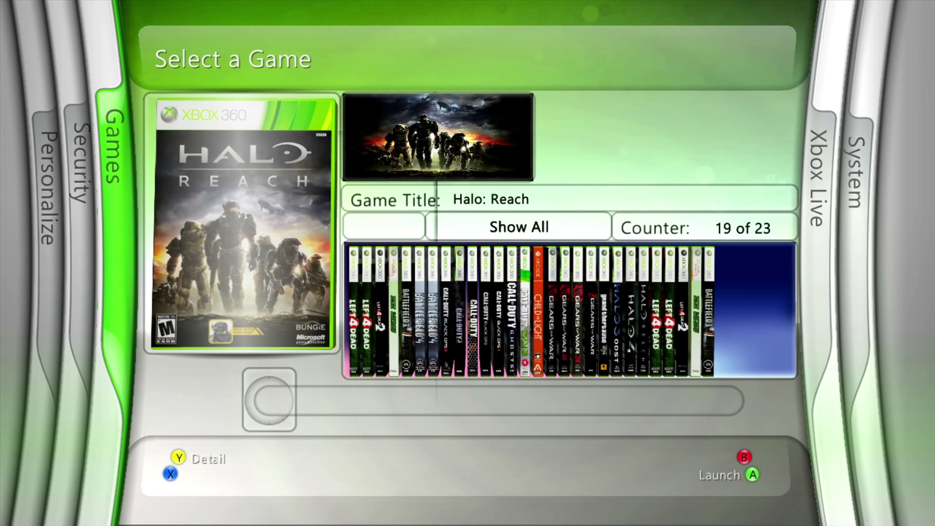
key(Page_Down)
key(Page_Down)
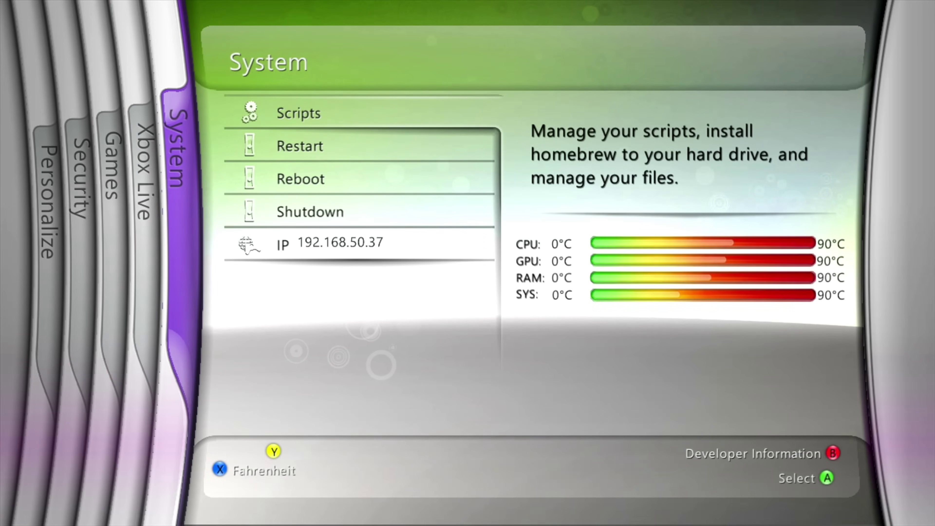
Pass System's Restart and Reboot options, then return via Xbox Live to select Halo 3: ODST Campaign Edition
key(Down)
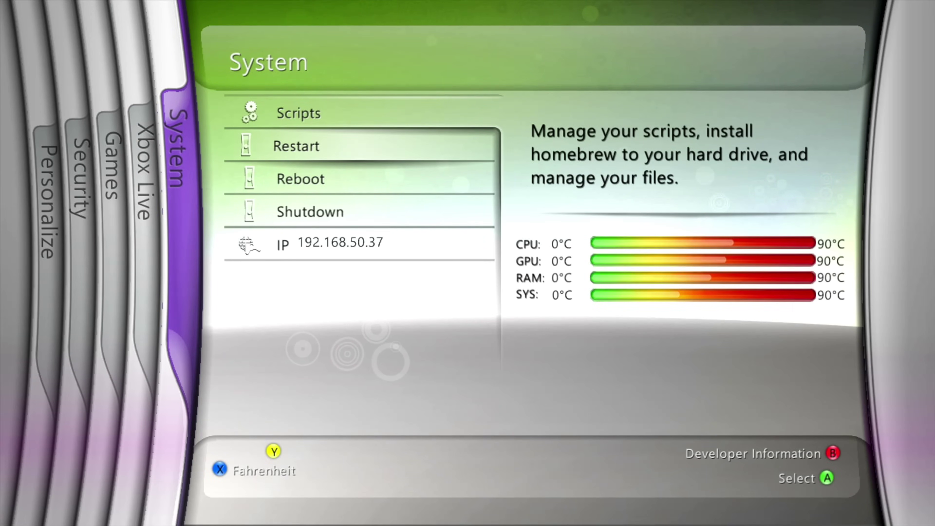
key(Down)
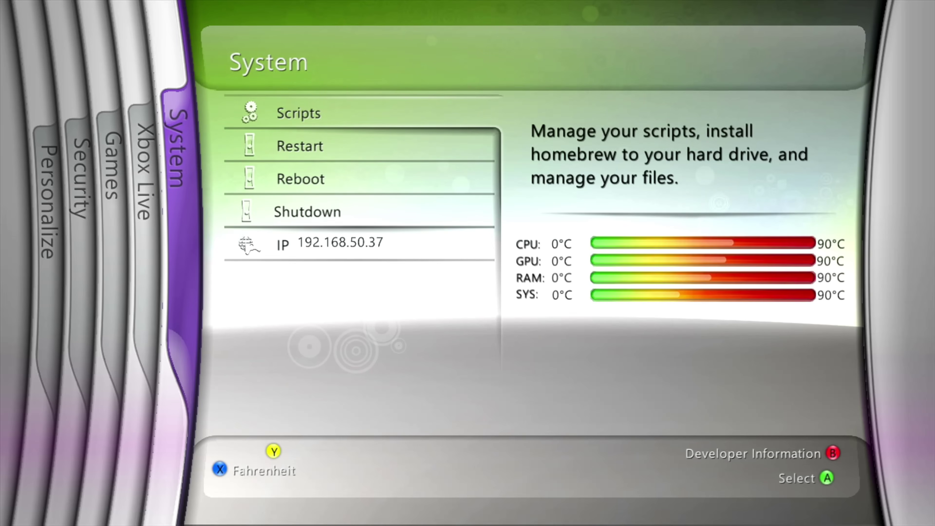
key(Page_Up)
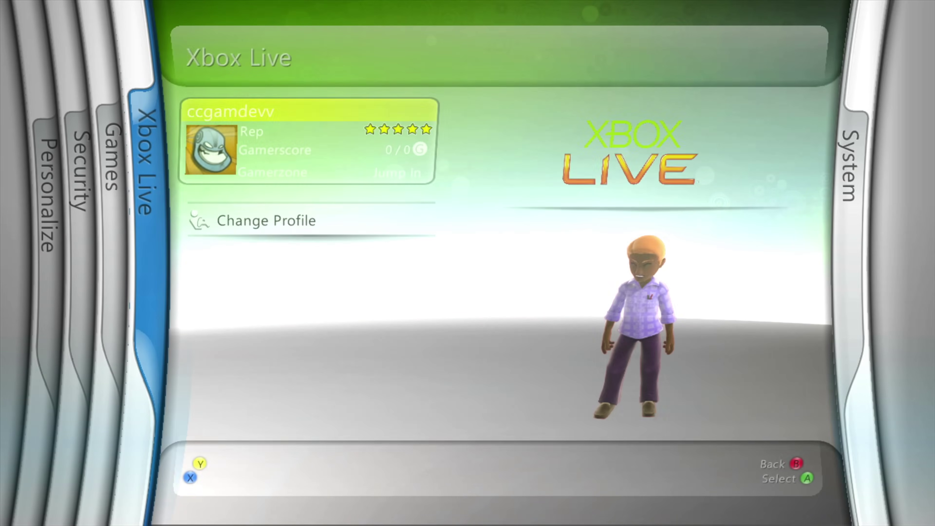
key(Page_Up)
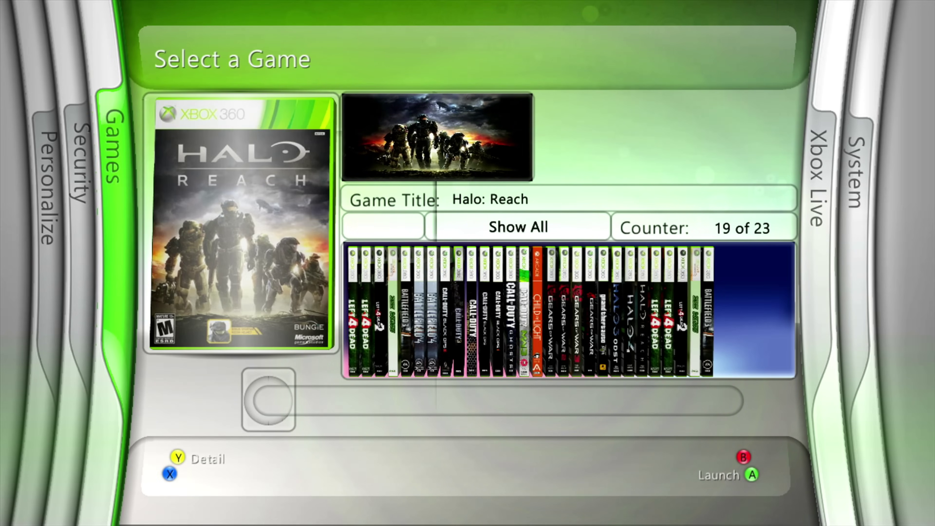
key(Left)
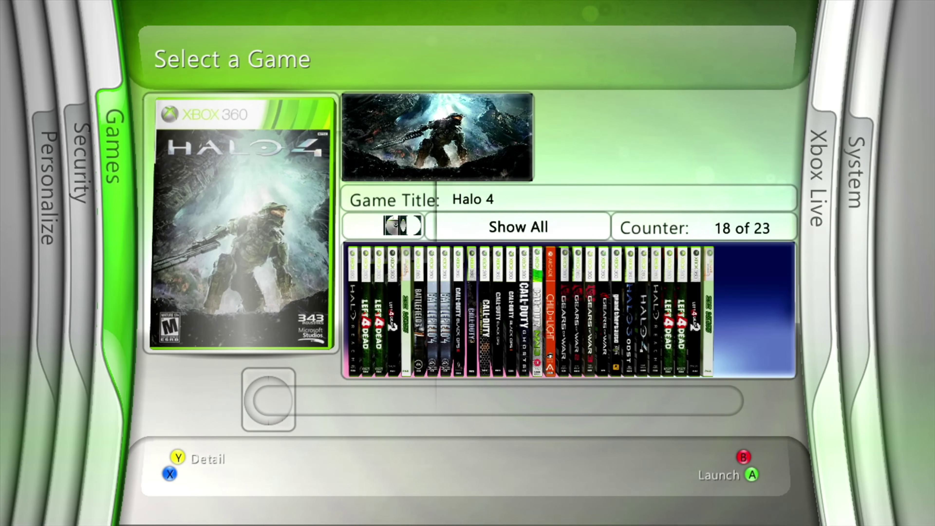
key(Left)
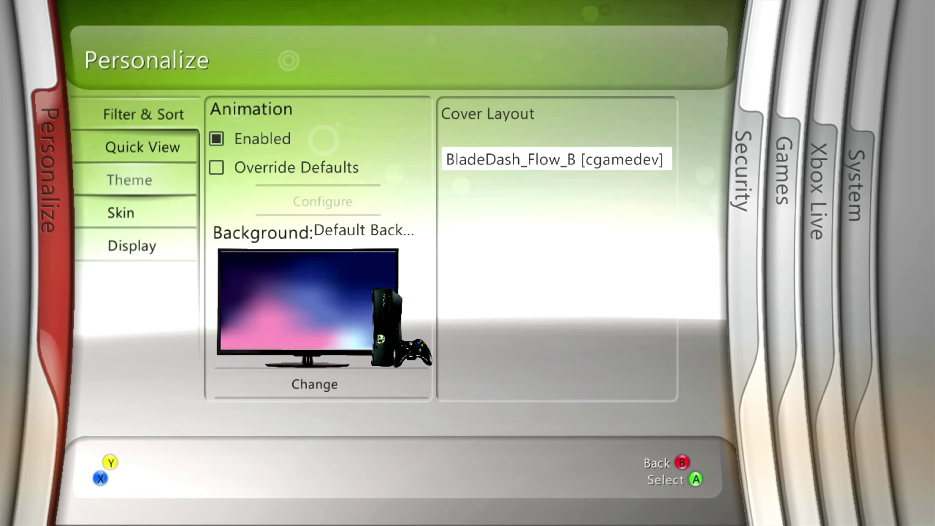
Under Personalize > Skin, choose the Aurora + Avatar v0.7b.2 skin in place of BladeDash
key(Down)
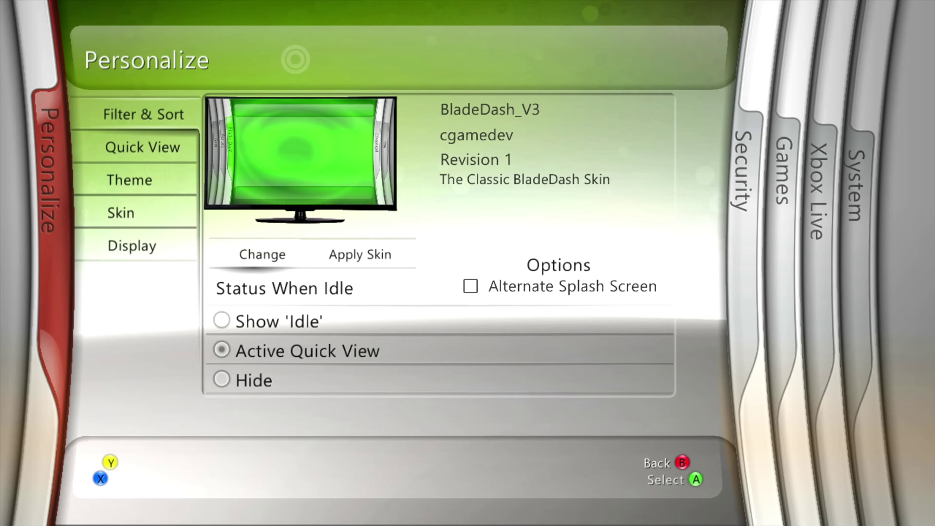
key(Return)
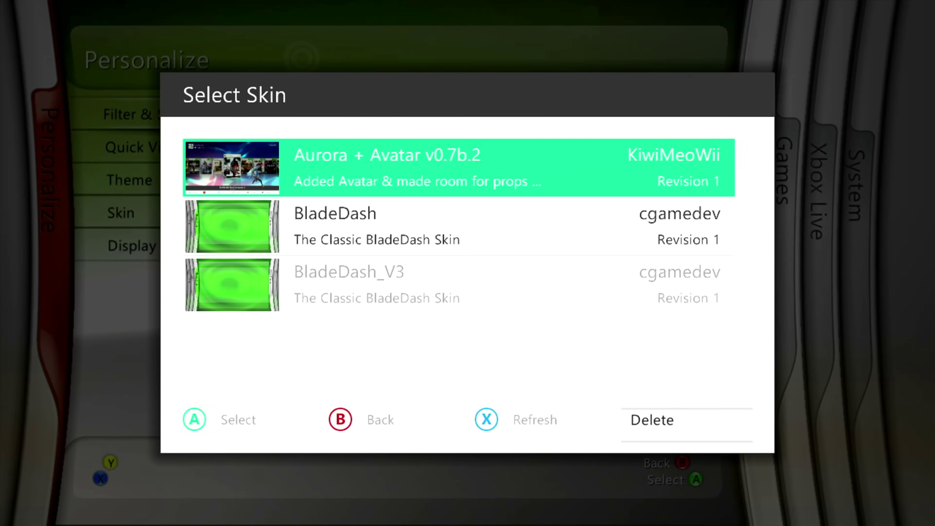
key(Return)
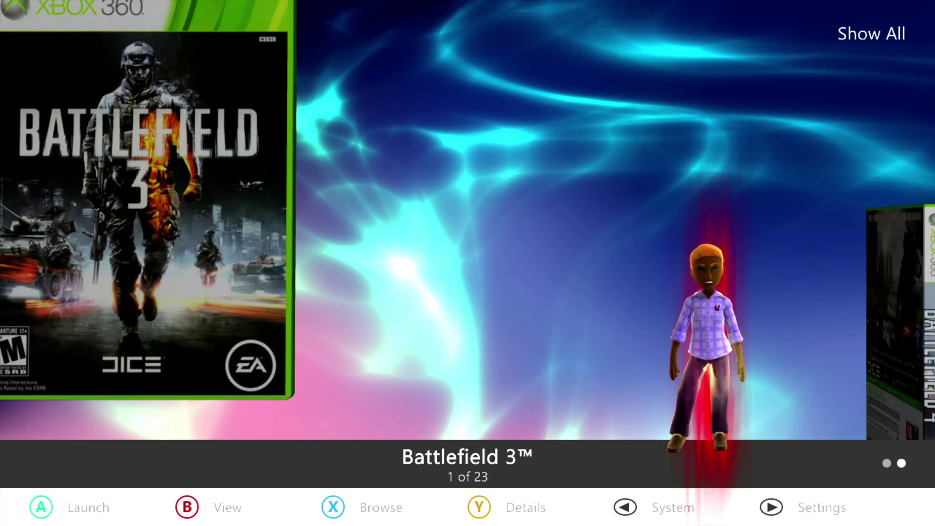
Browse to Call of Duty: Advanced Warfare and look through the dashboard's content settings
key(Right)
key(Right)
key(Right)
key(Right)
key(Right)
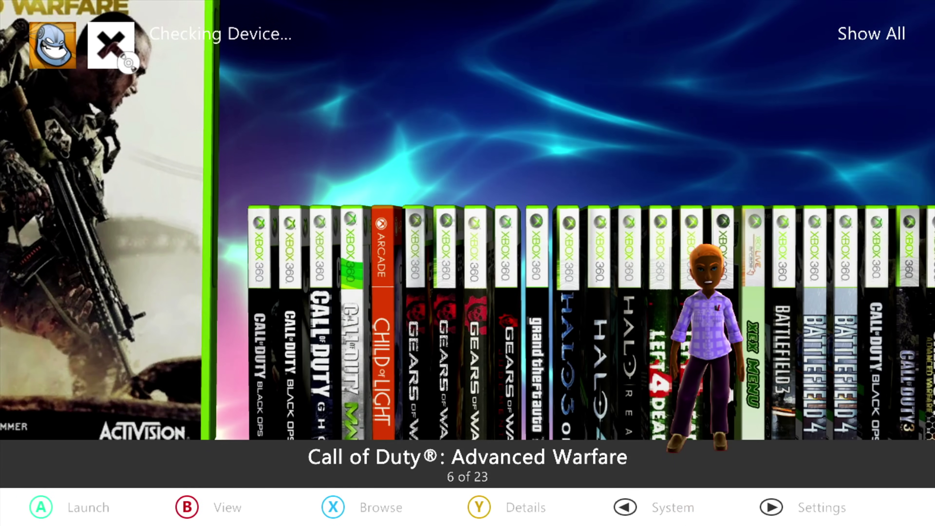
key(Escape)
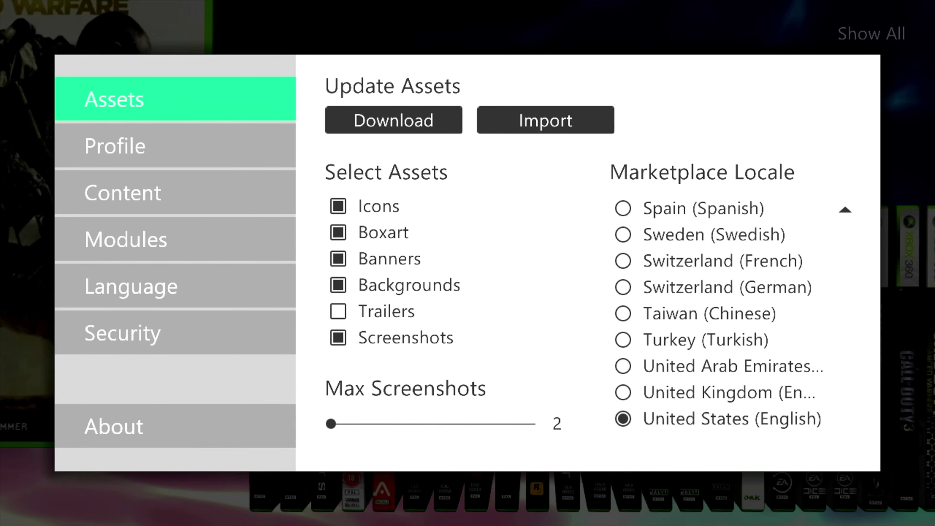
key(Down)
key(Down)
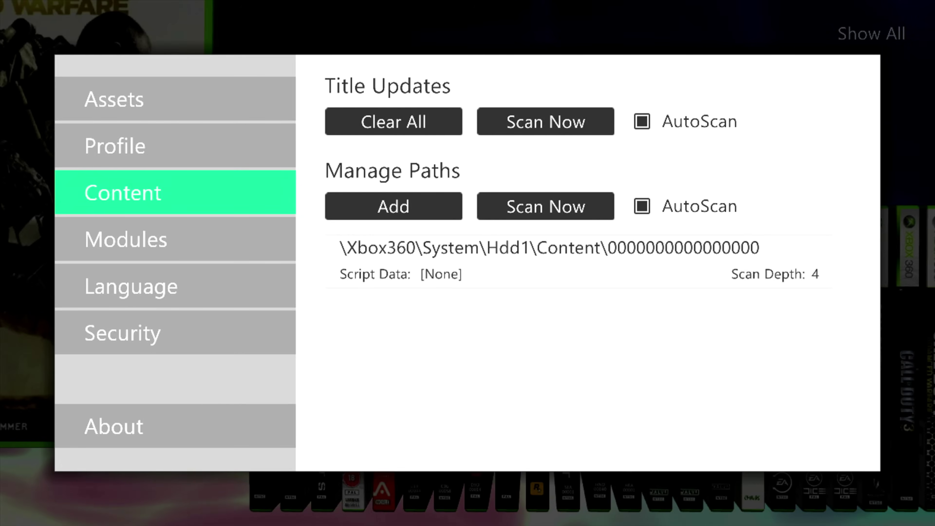
key(Escape)
In view settings, set Theme > Cover Layout to Aurora [Phoenix], then return to Gears of War 2
key(v)
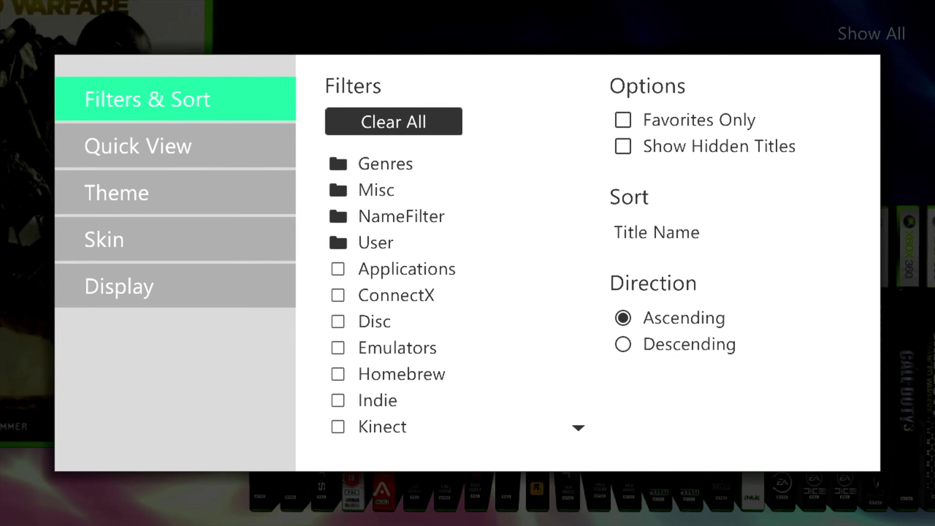
key(Down)
key(Down)
key(Down)
key(Right)
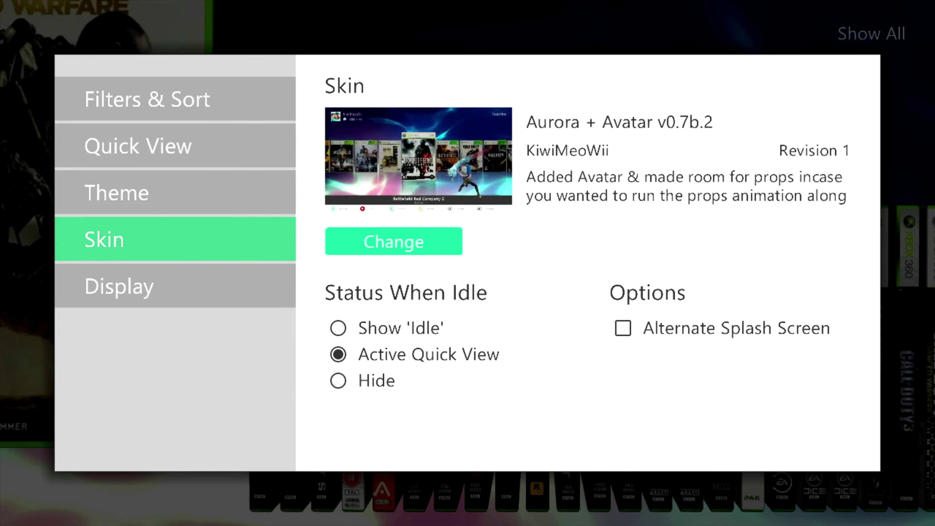
key(Left)
key(Up)
key(Right)
key(Right)
key(Return)
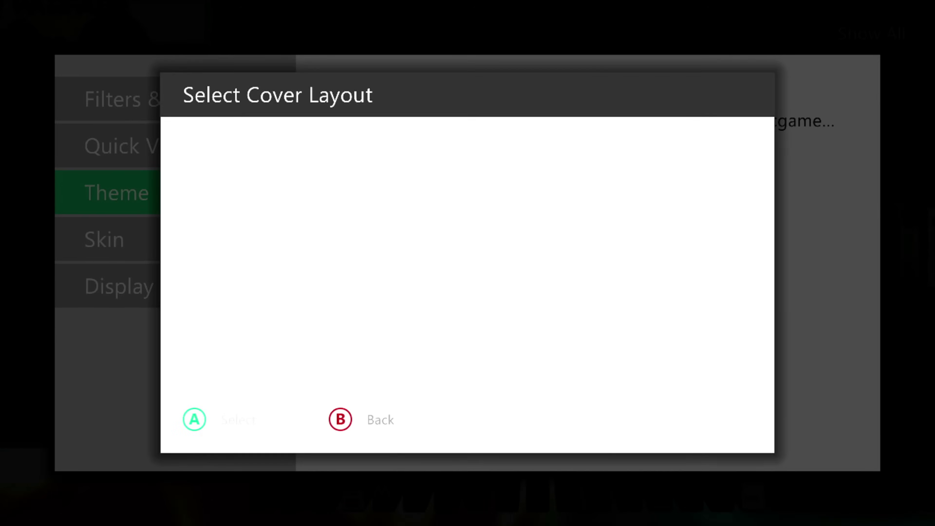
key(Return)
key(Left)
key(Left)
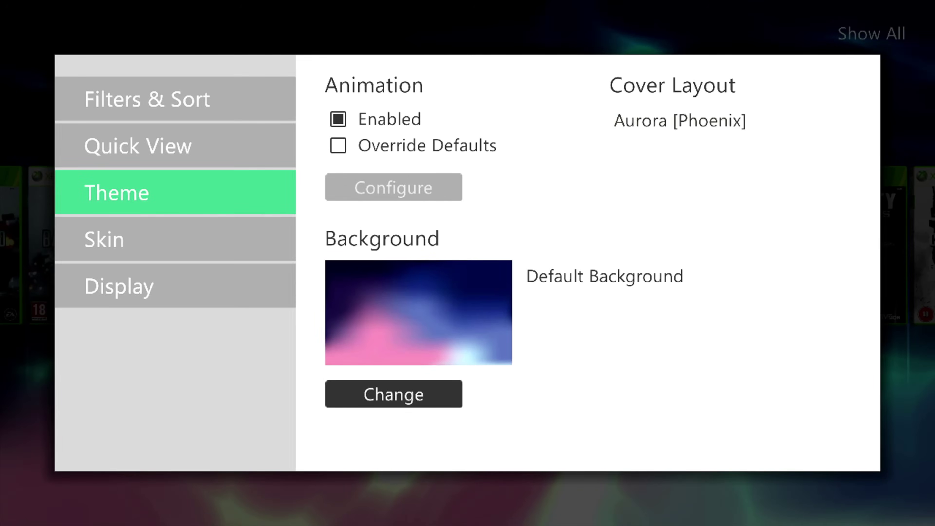
key(Escape)
key(Right)
key(Right)
key(Right)
key(Right)
key(Right)
key(Right)
key(Right)
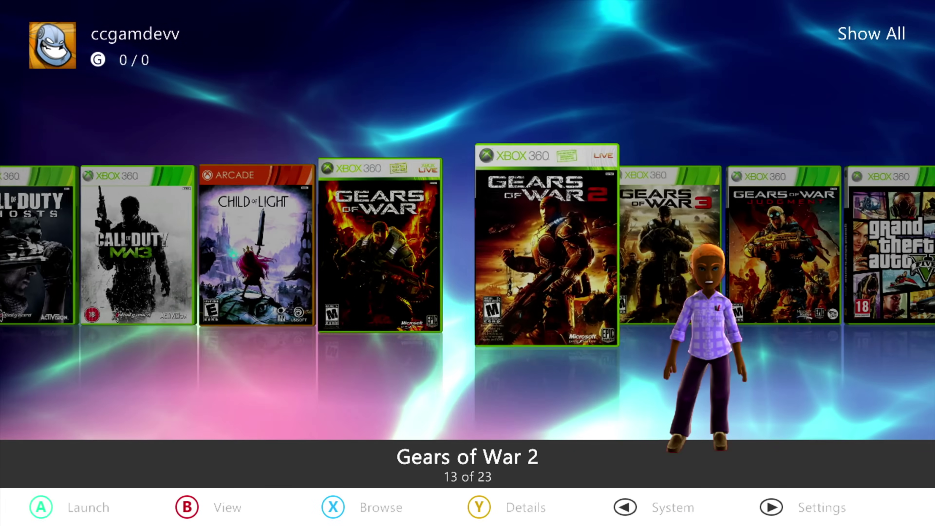
Move the cover flow right to Grand Theft Auto V, 16 of 23
key(Right)
key(Right)
key(Right)
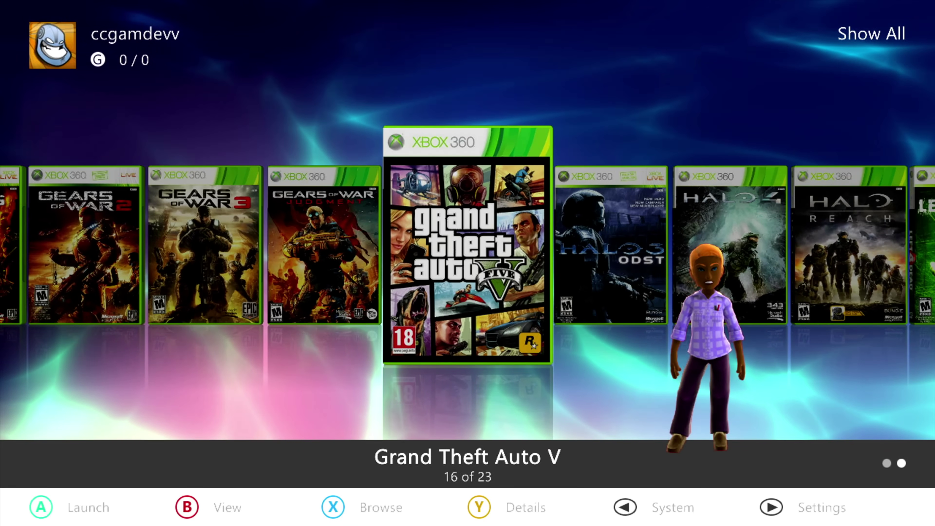